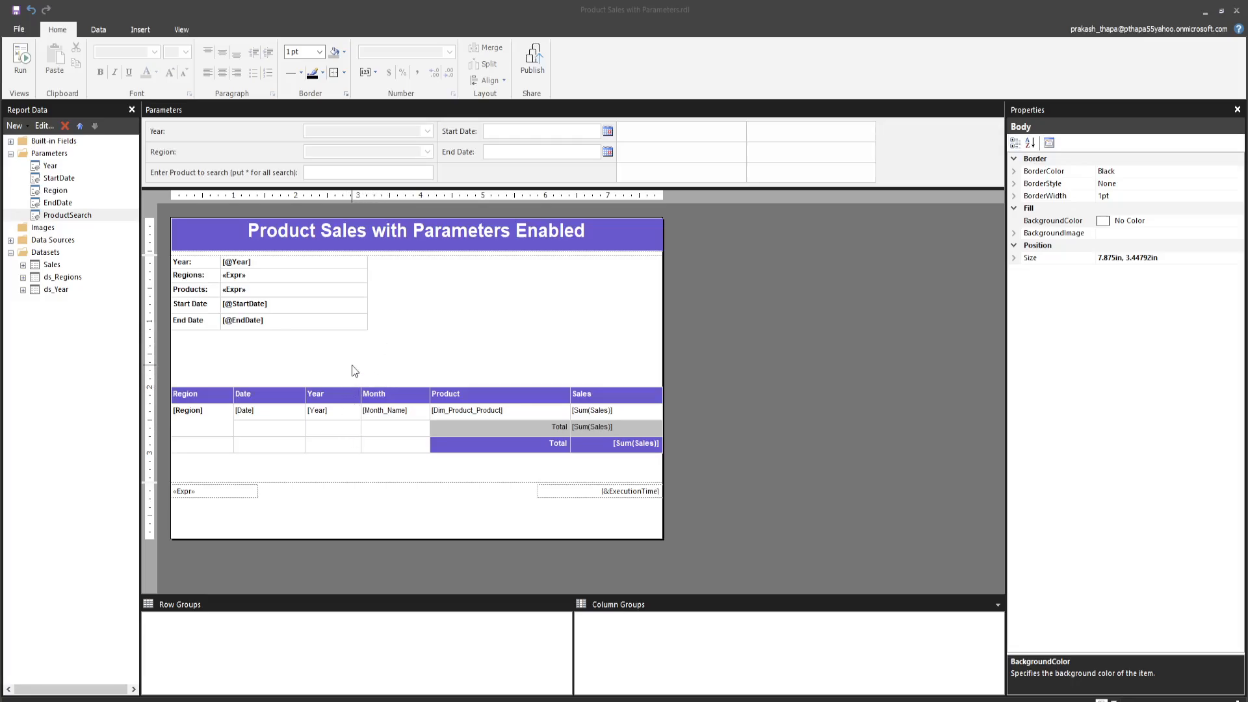
Step: Move the sales table up directly beneath the parameter summary table and shorten the report body to end just below it
click(340, 403)
drag(182, 383, 181, 331)
click(445, 432)
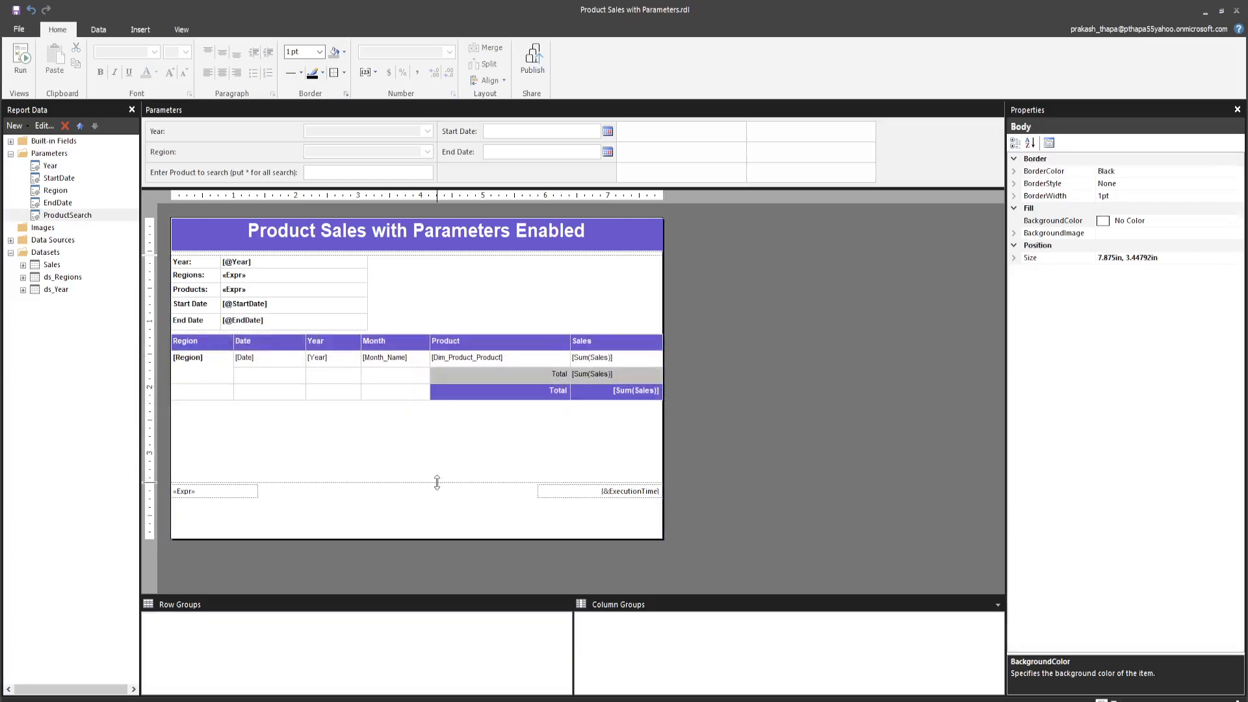
drag(437, 483, 437, 403)
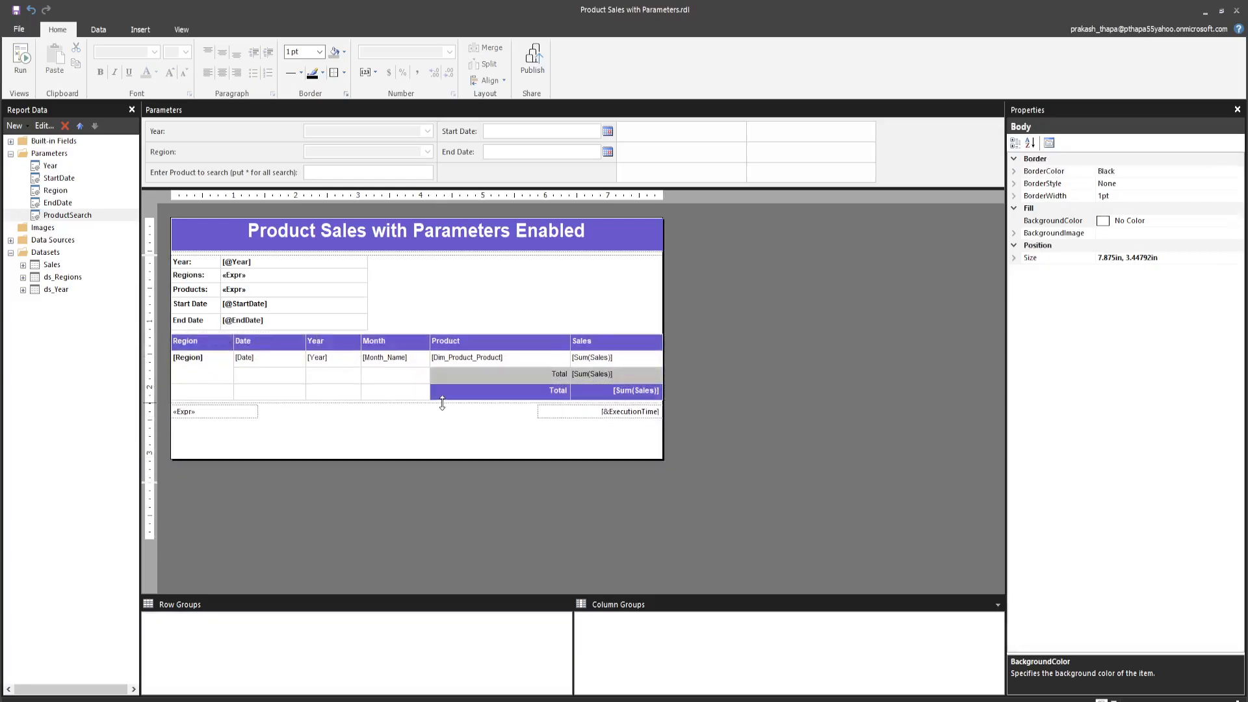
Step: Preview the report for 2025, region East, all products, 1/1/2025 to 1/1/2026, with print layout off, and return to the design view
click(22, 65)
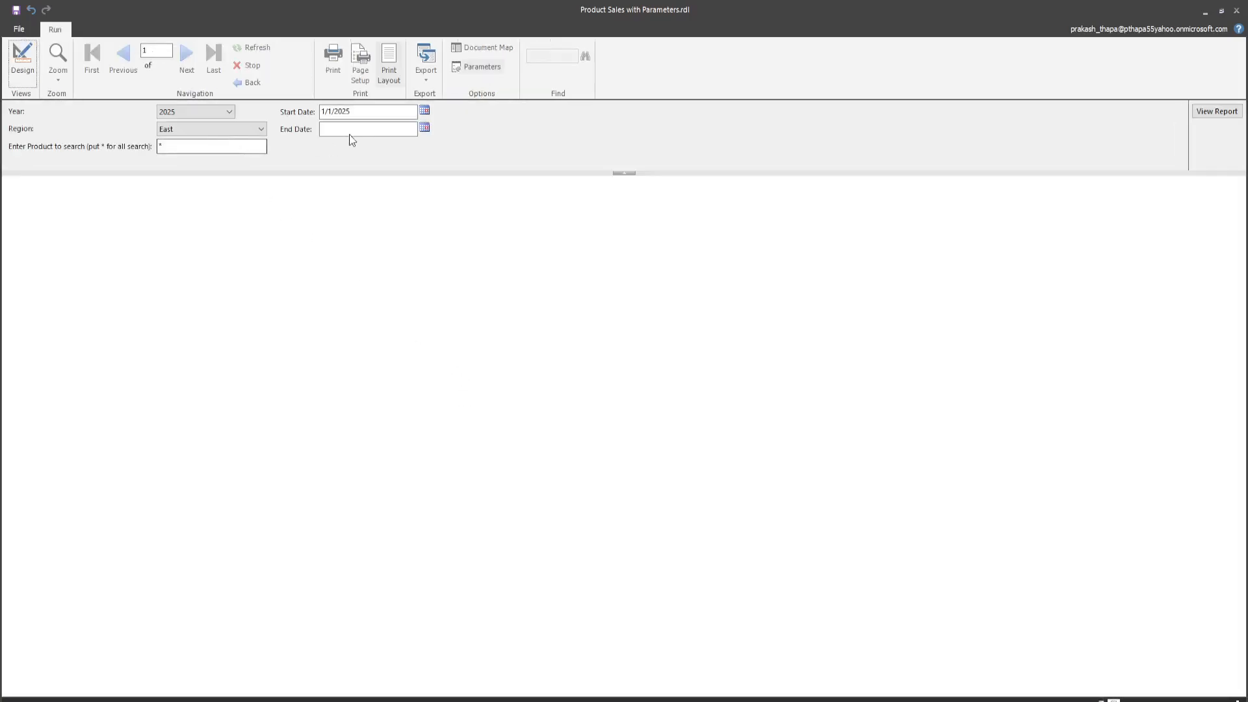
click(351, 128)
click(1212, 112)
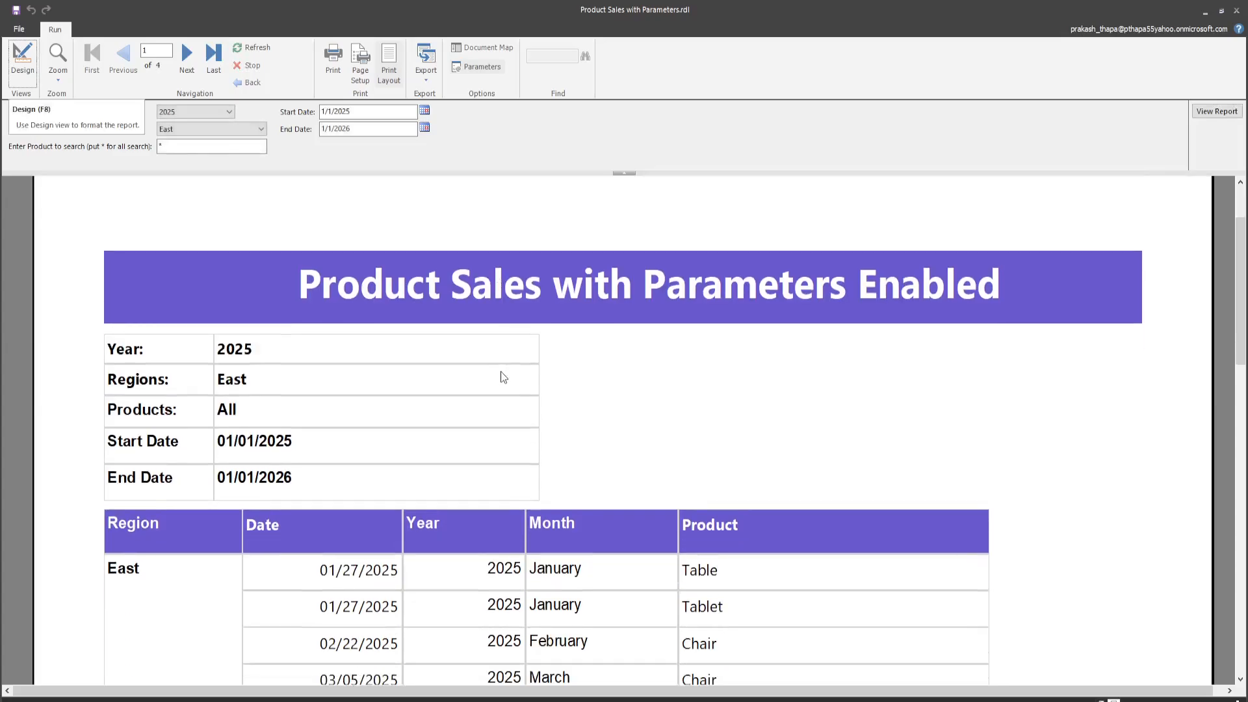
click(394, 67)
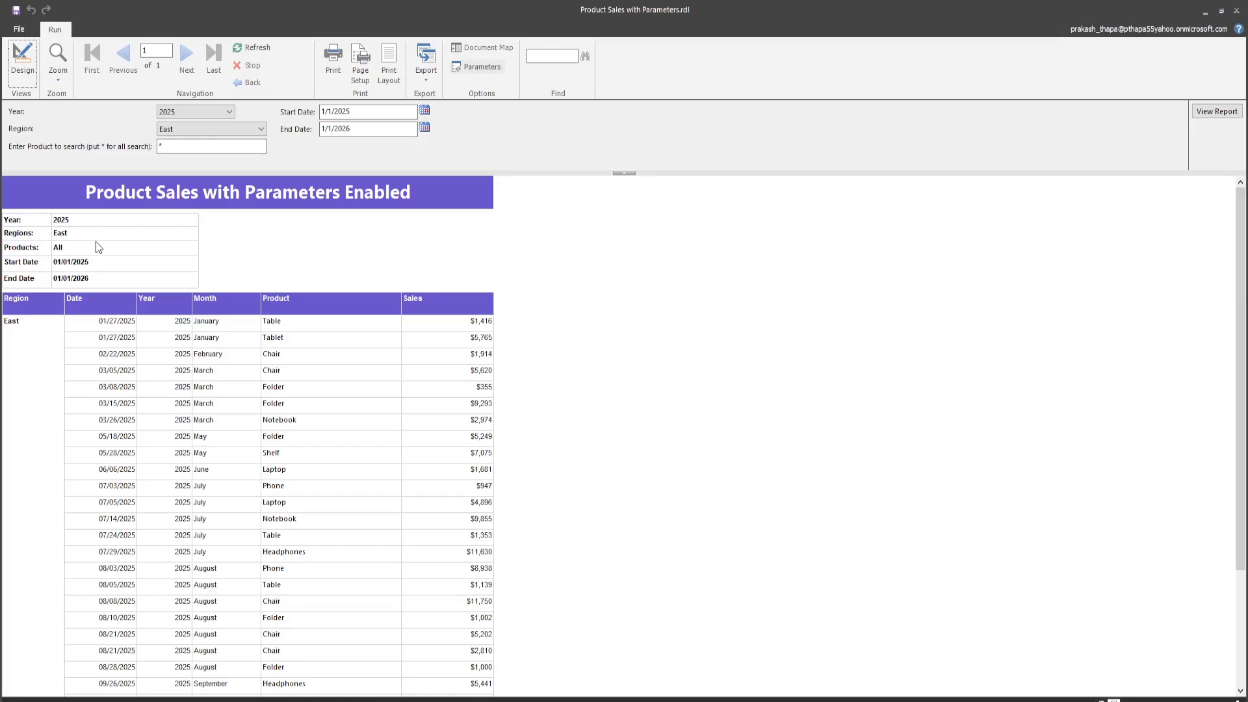
click(22, 61)
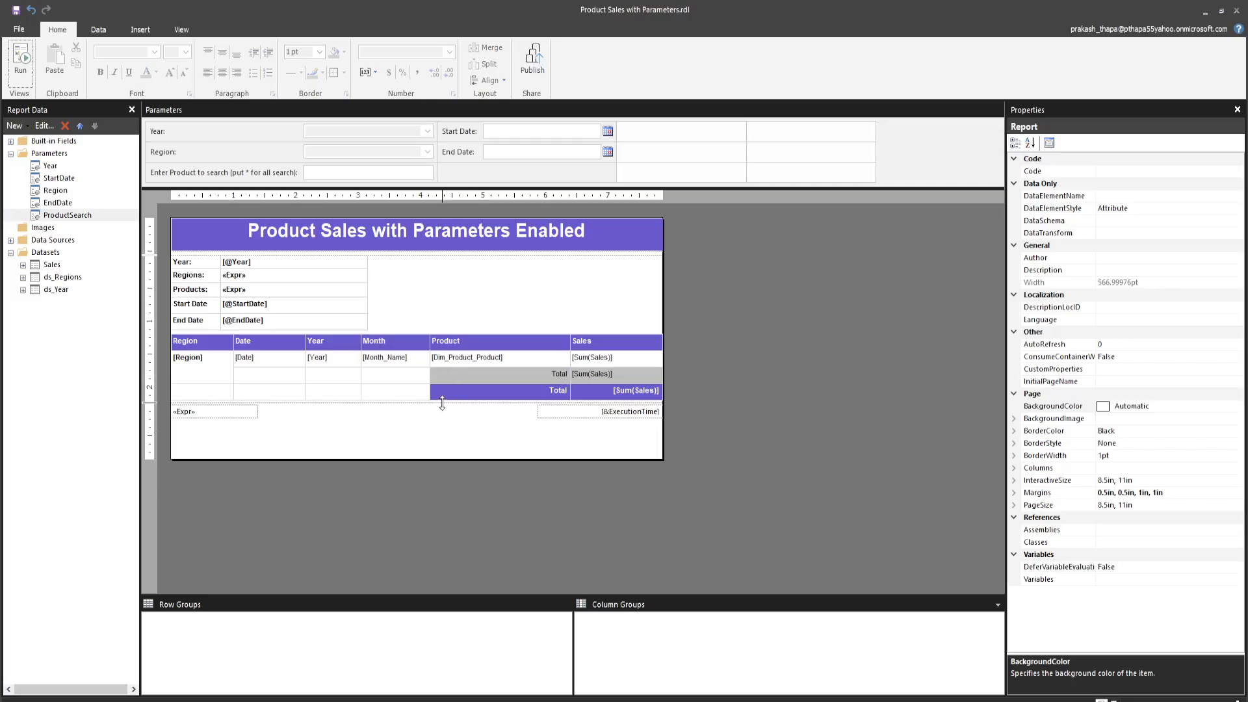
Step: Insert a new table in the empty area beside the parameter summary table and delete its third column
click(412, 283)
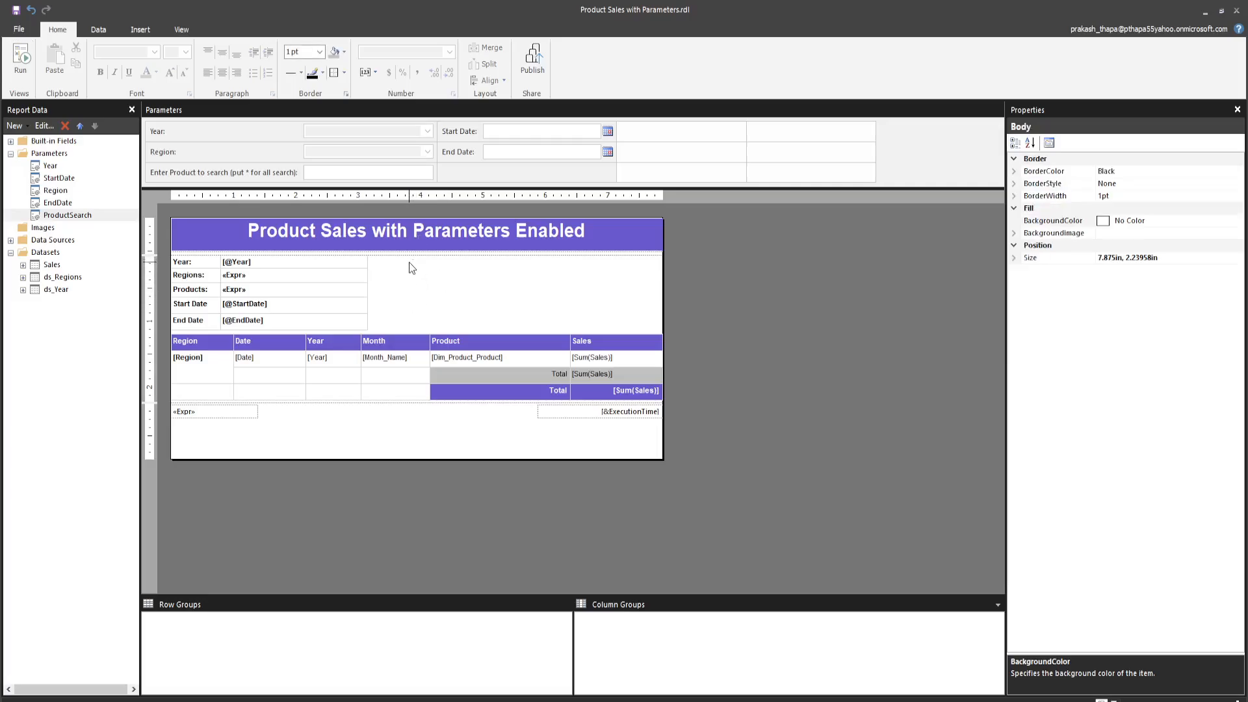
right_click(409, 263)
mouse_move(452, 321)
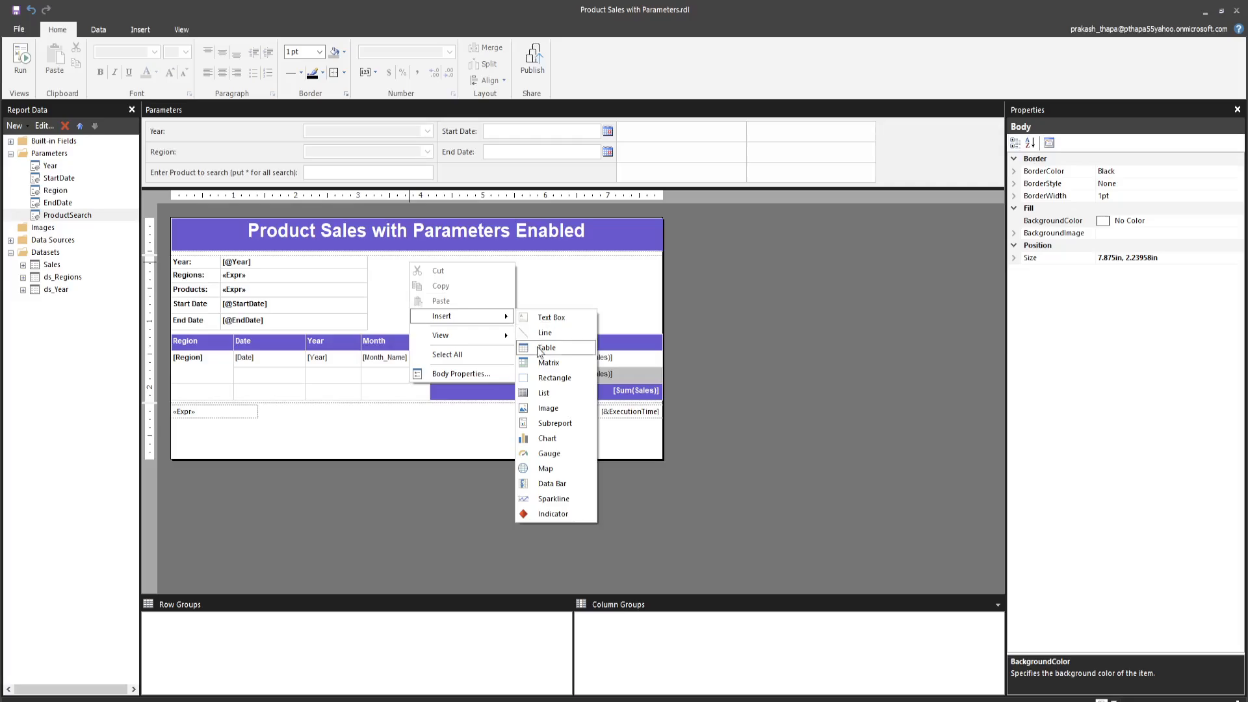
click(536, 354)
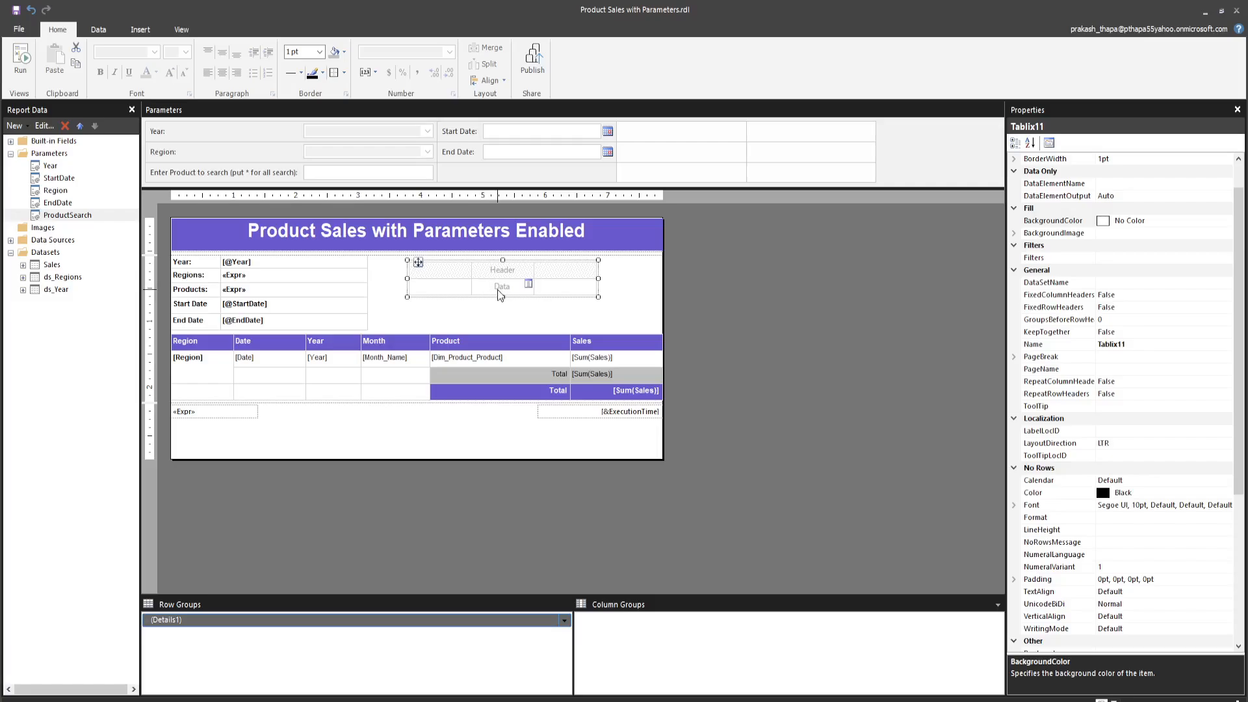
click(551, 278)
right_click(556, 258)
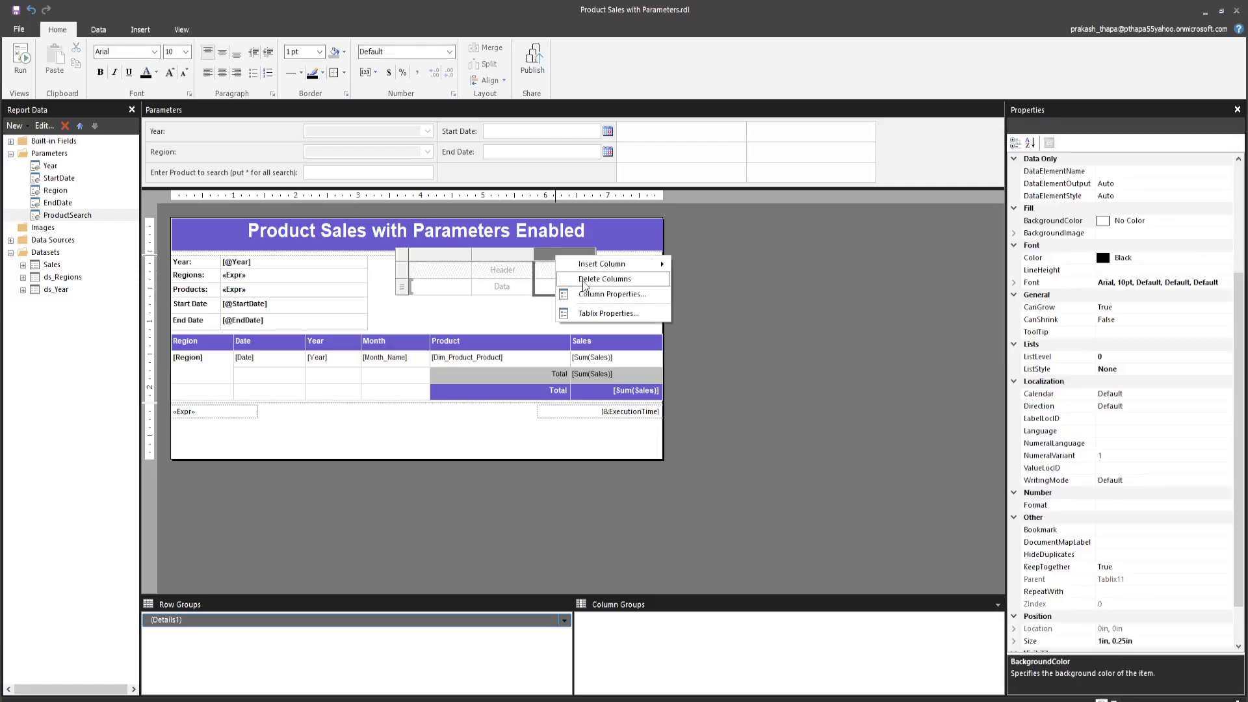
click(604, 278)
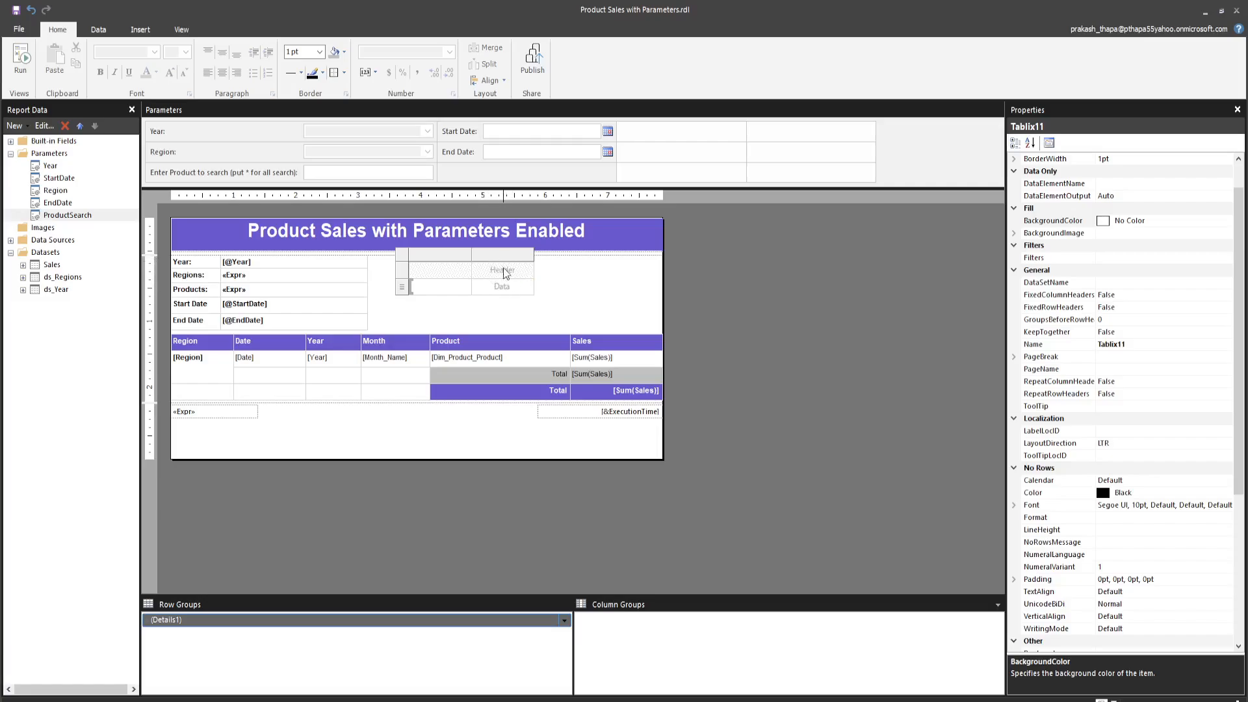
Step: Delete only the details row group of the new table, keeping its rows and columns
click(427, 290)
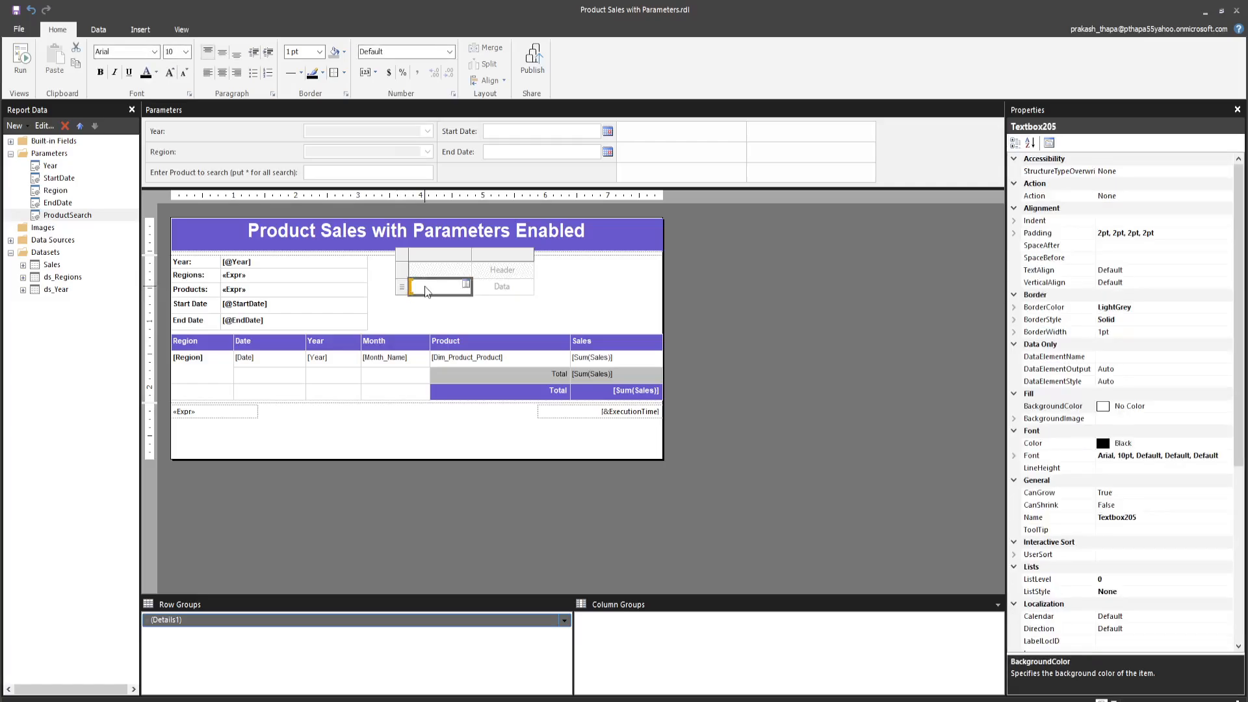
click(417, 290)
click(563, 622)
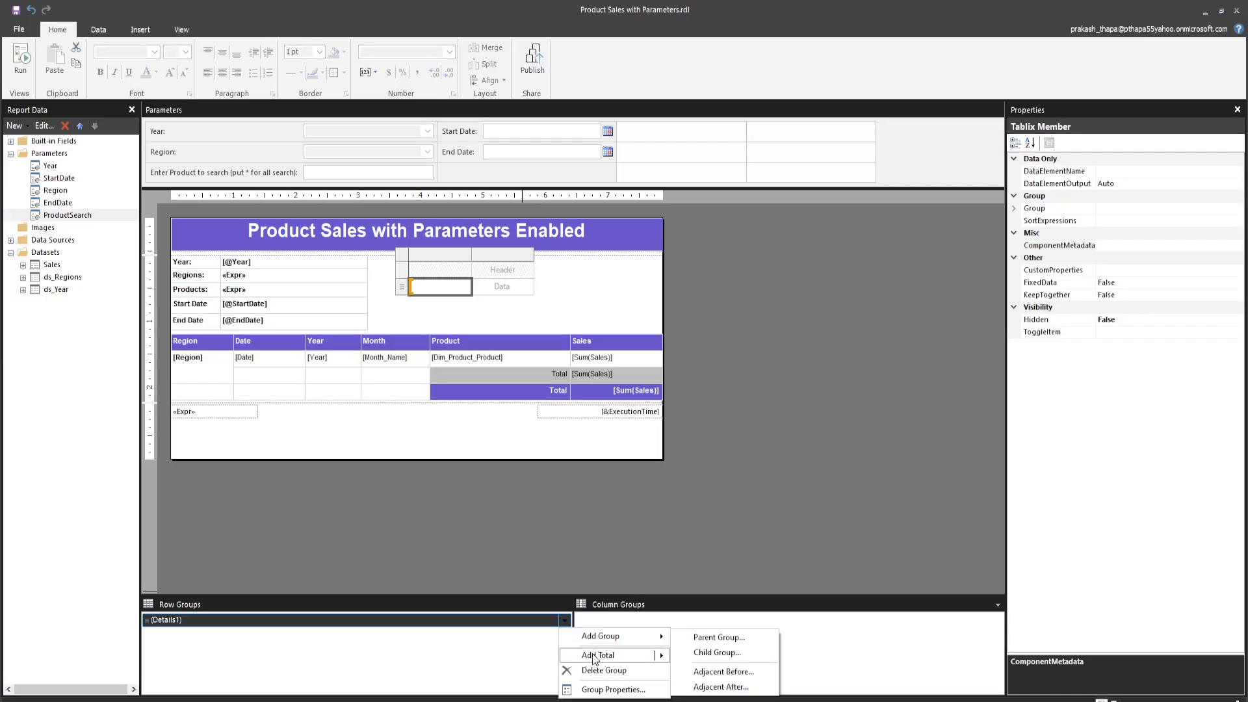
click(605, 672)
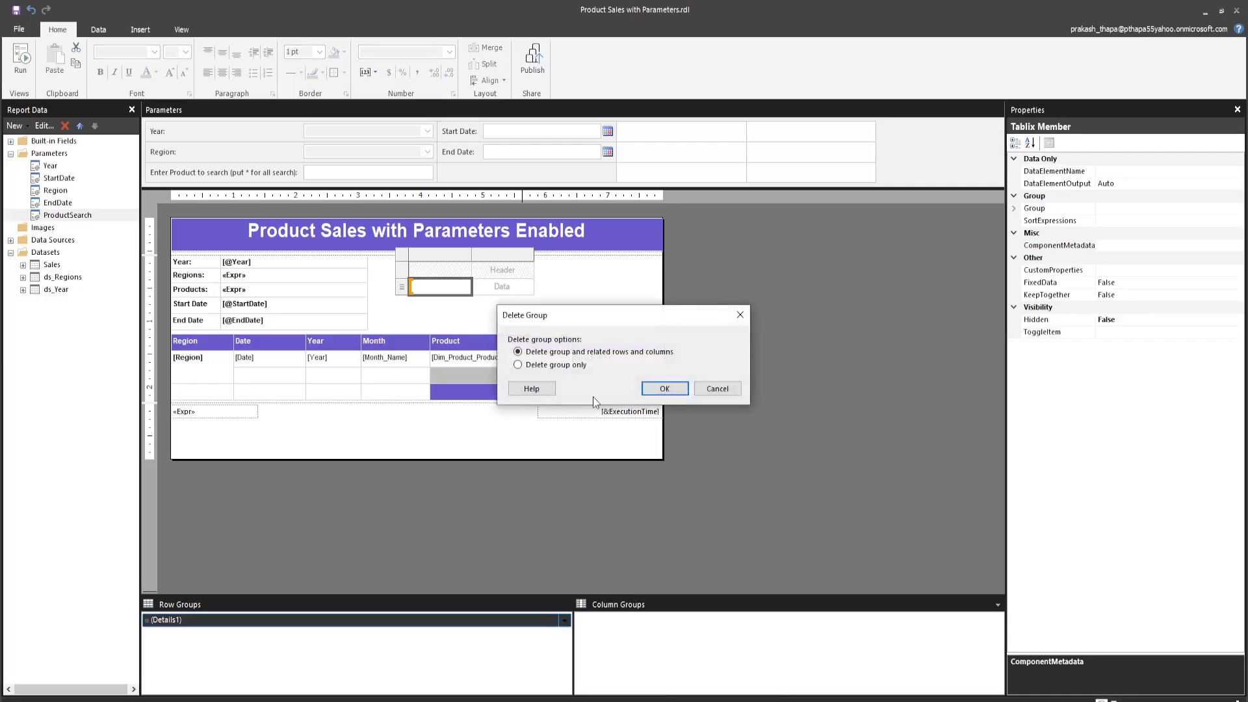
click(545, 366)
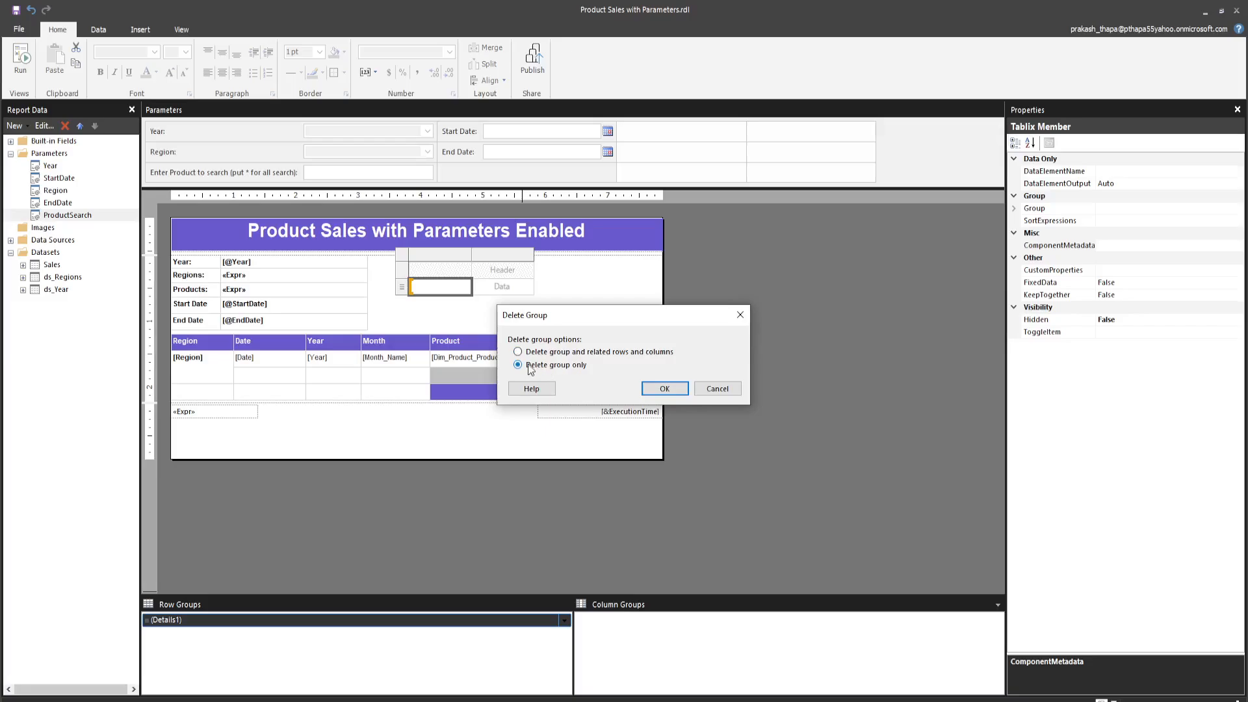
click(664, 389)
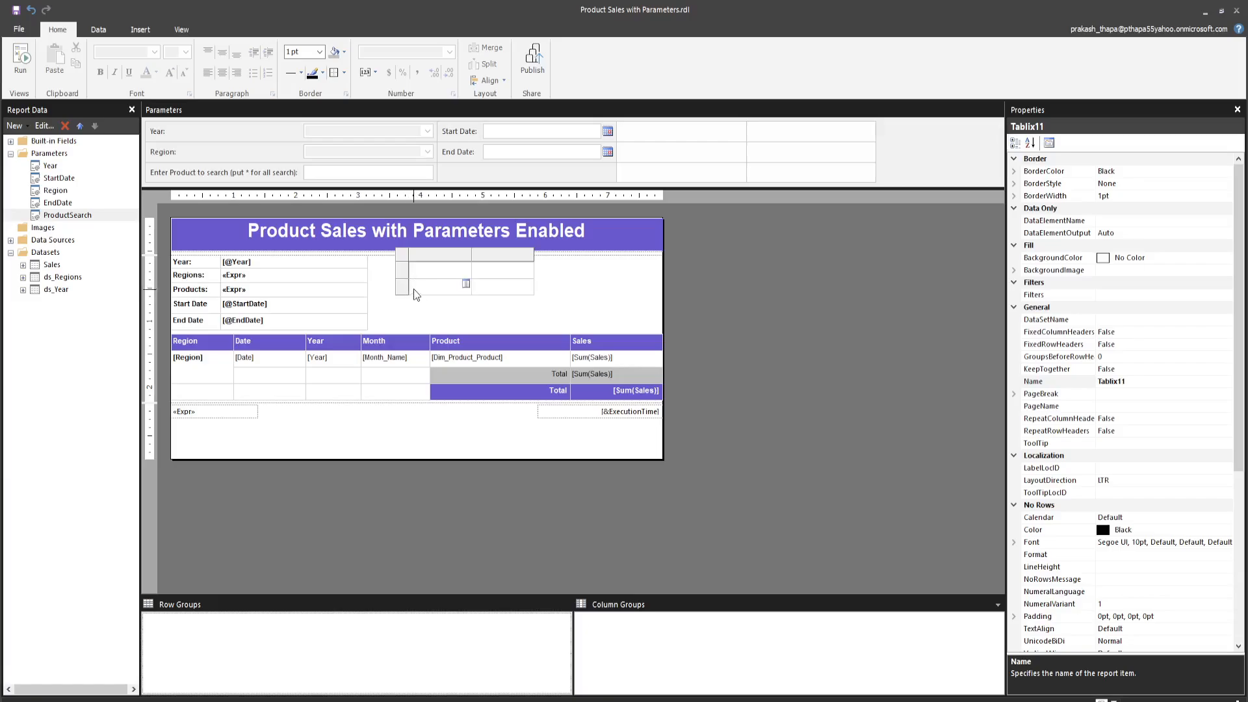
click(413, 288)
click(394, 309)
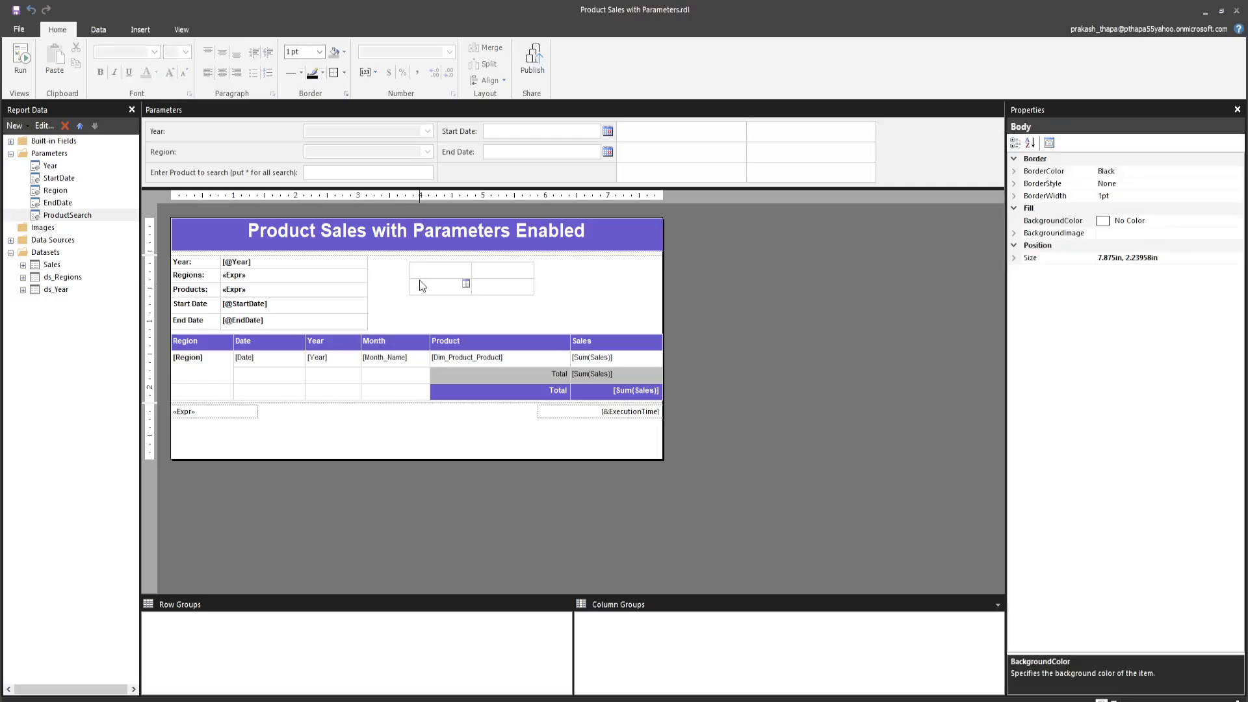
Step: Add three rows below the last row of the new table, making five rows in all
click(420, 277)
click(404, 286)
right_click(406, 290)
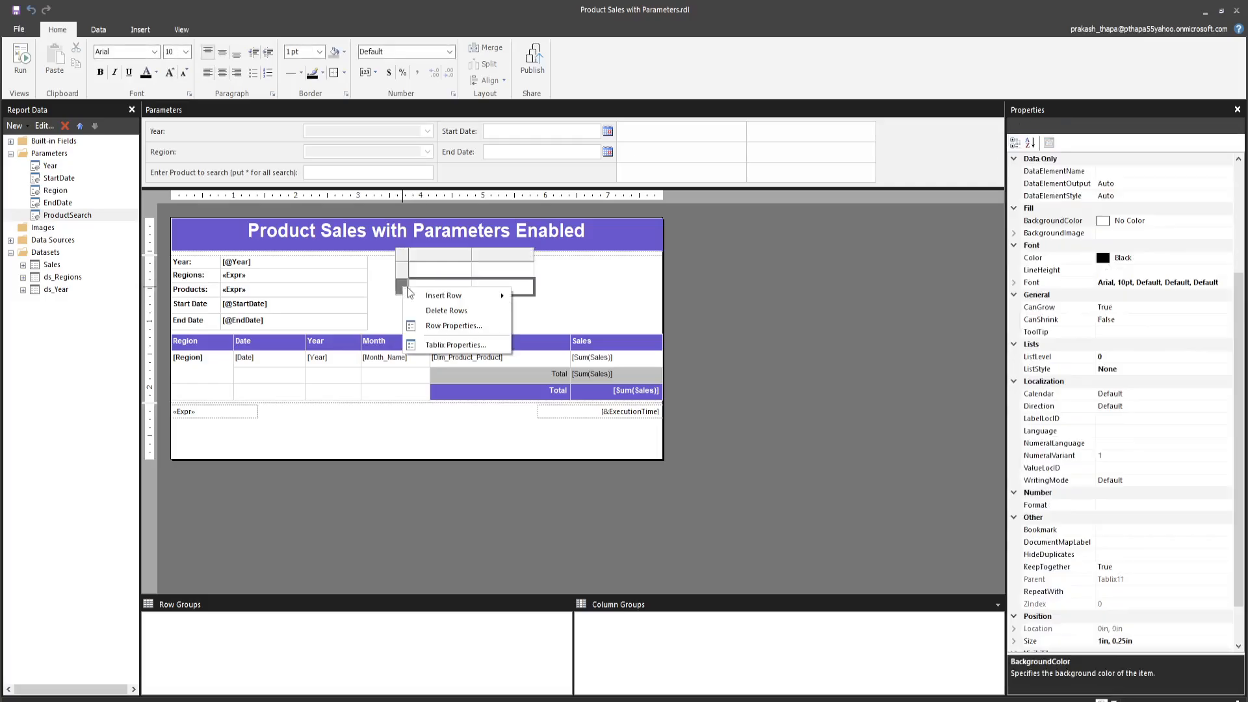
mouse_move(497, 296)
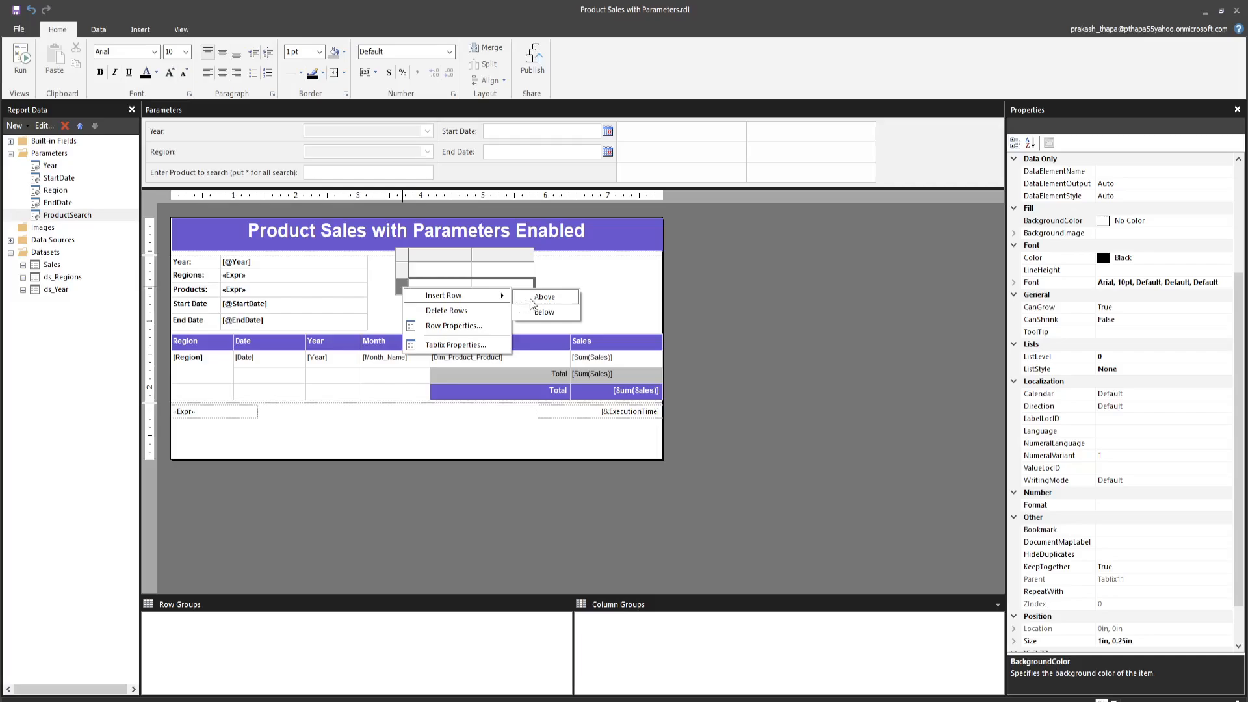
click(540, 312)
click(402, 304)
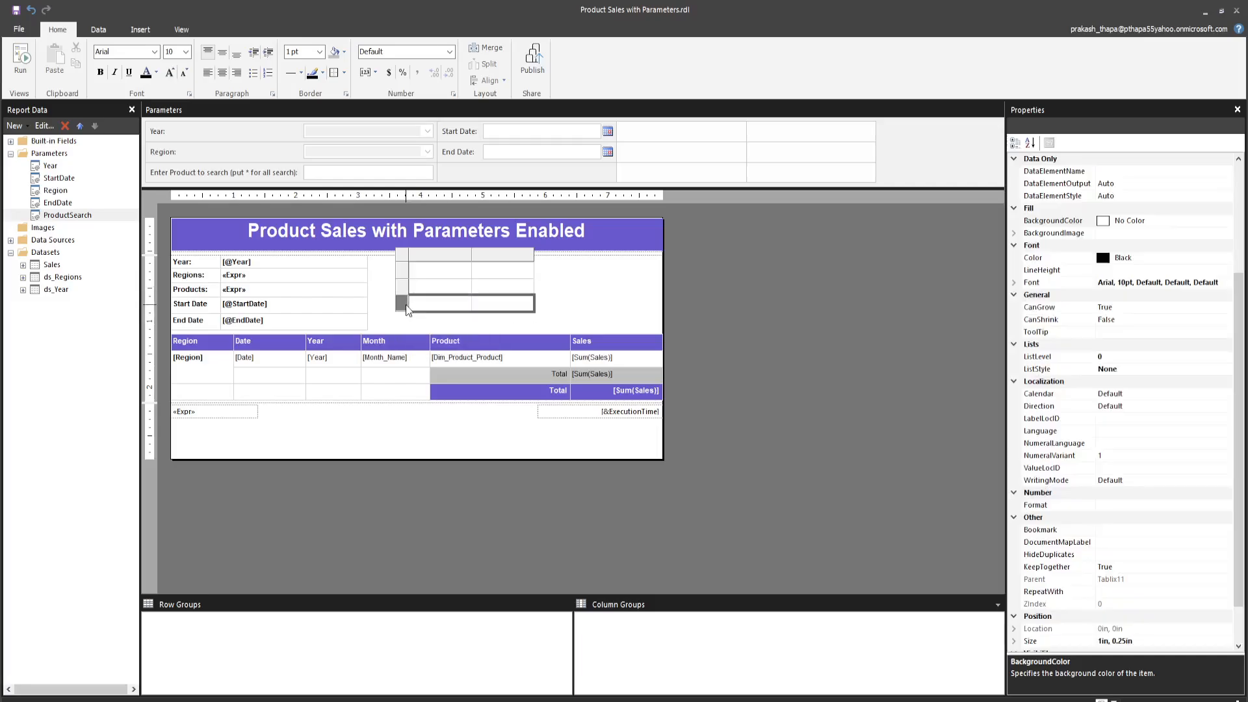
right_click(406, 303)
mouse_move(449, 312)
click(546, 329)
click(401, 319)
right_click(401, 318)
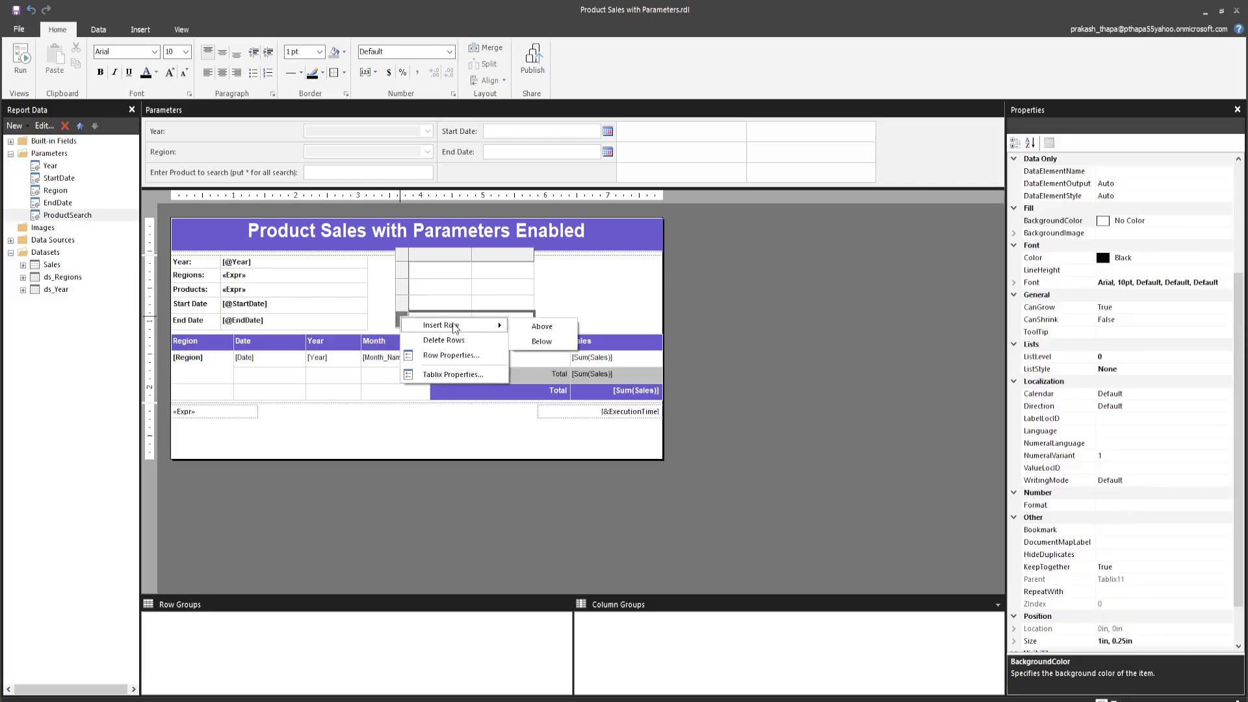
click(542, 341)
click(547, 317)
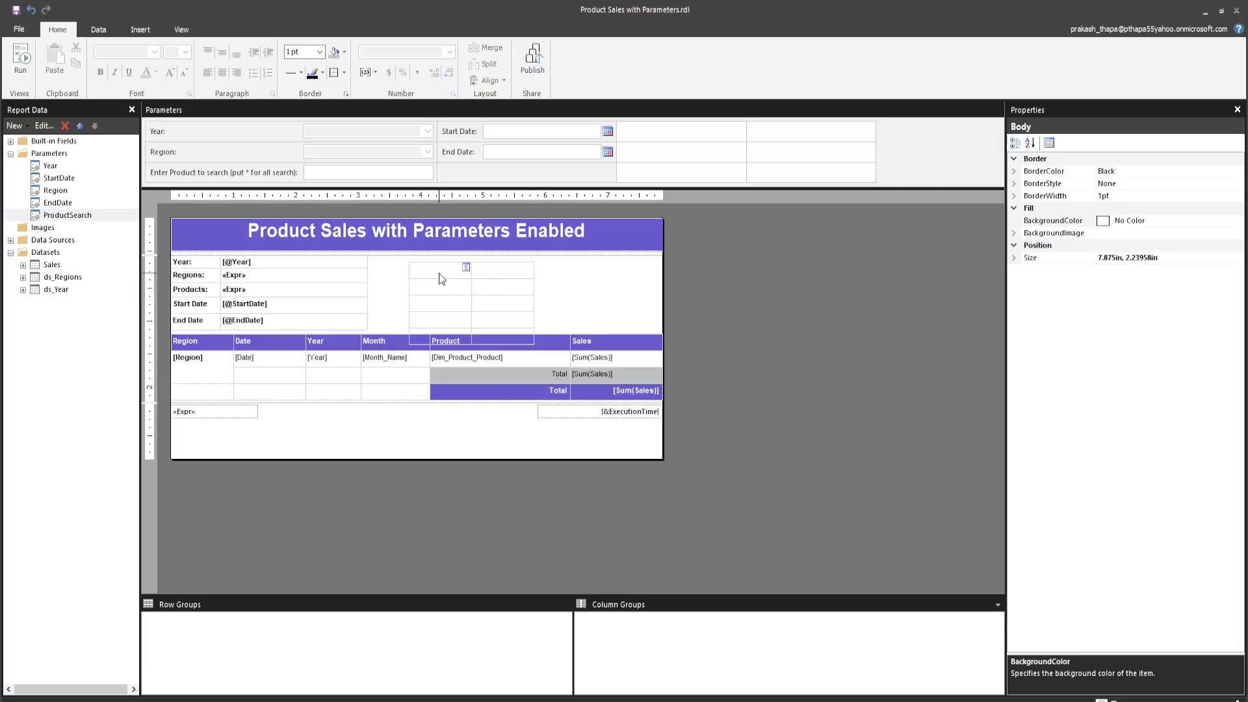
Step: Move the new table up to the top of the body and reduce its height to clear the sales table header
click(408, 264)
drag(407, 265, 397, 257)
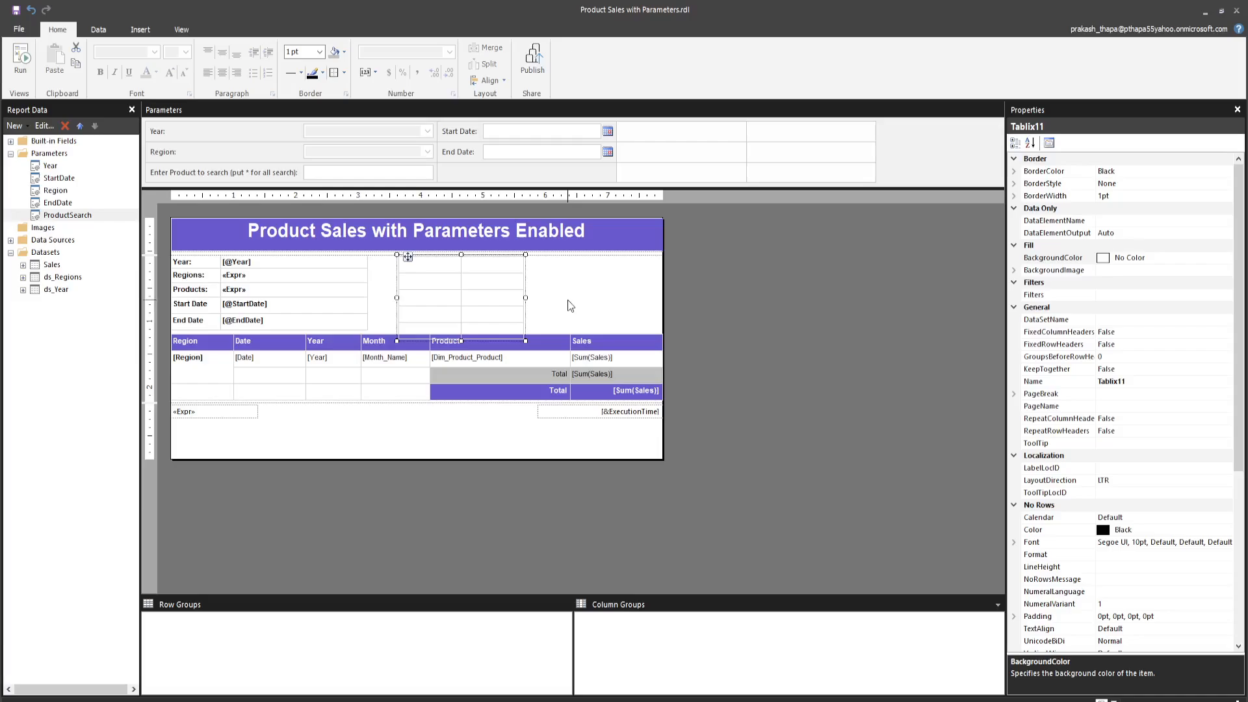
drag(461, 339, 461, 331)
click(594, 307)
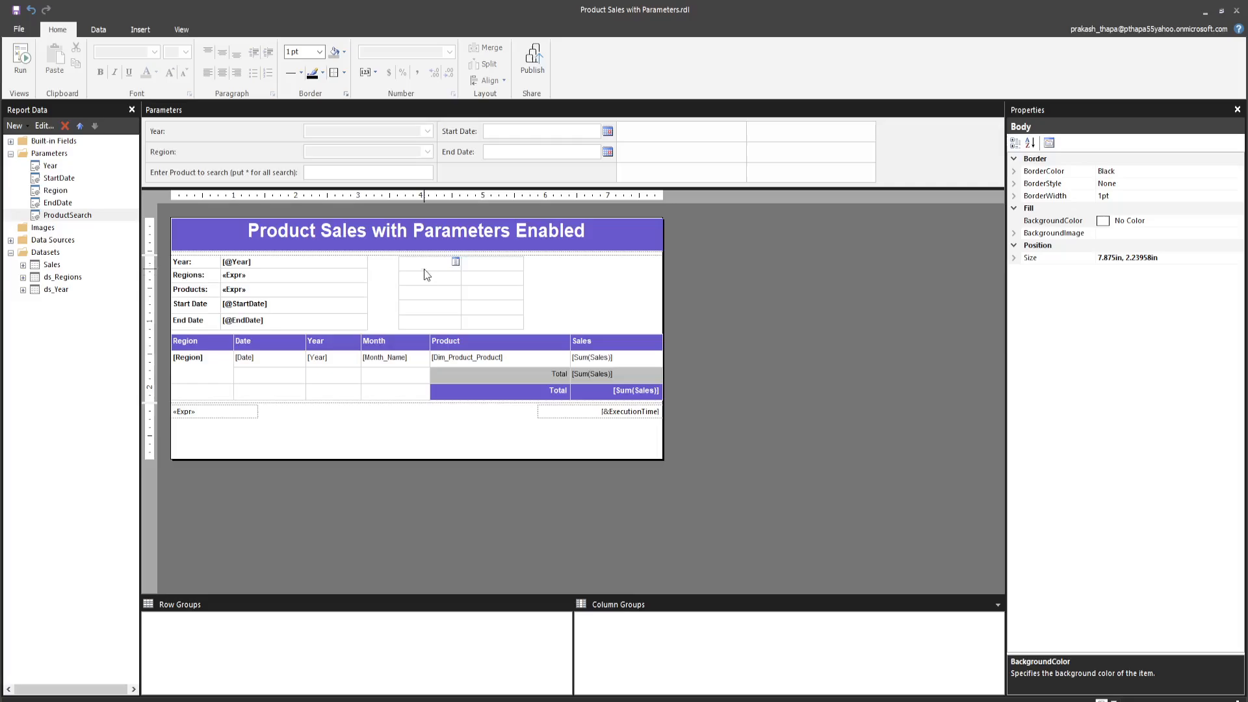
Step: Fill the new table's first column with the labels Year:, Regions:, Products:, StartDate: and EndDate:
click(427, 273)
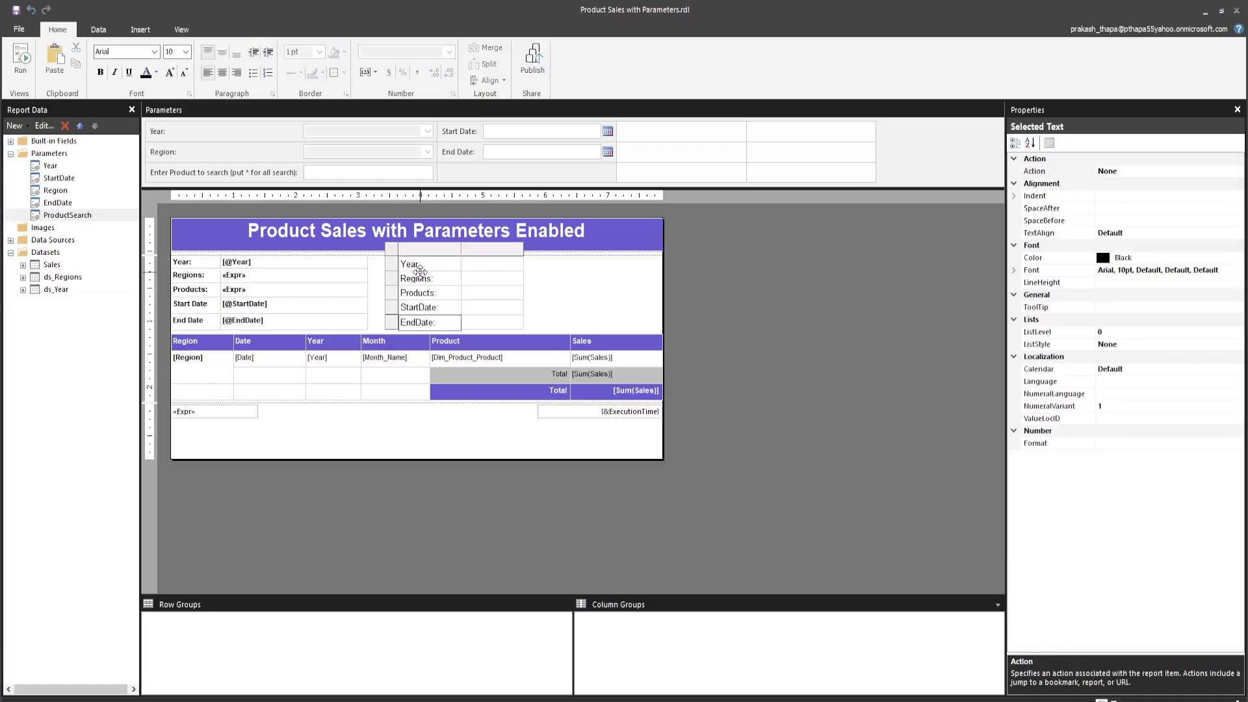
click(580, 280)
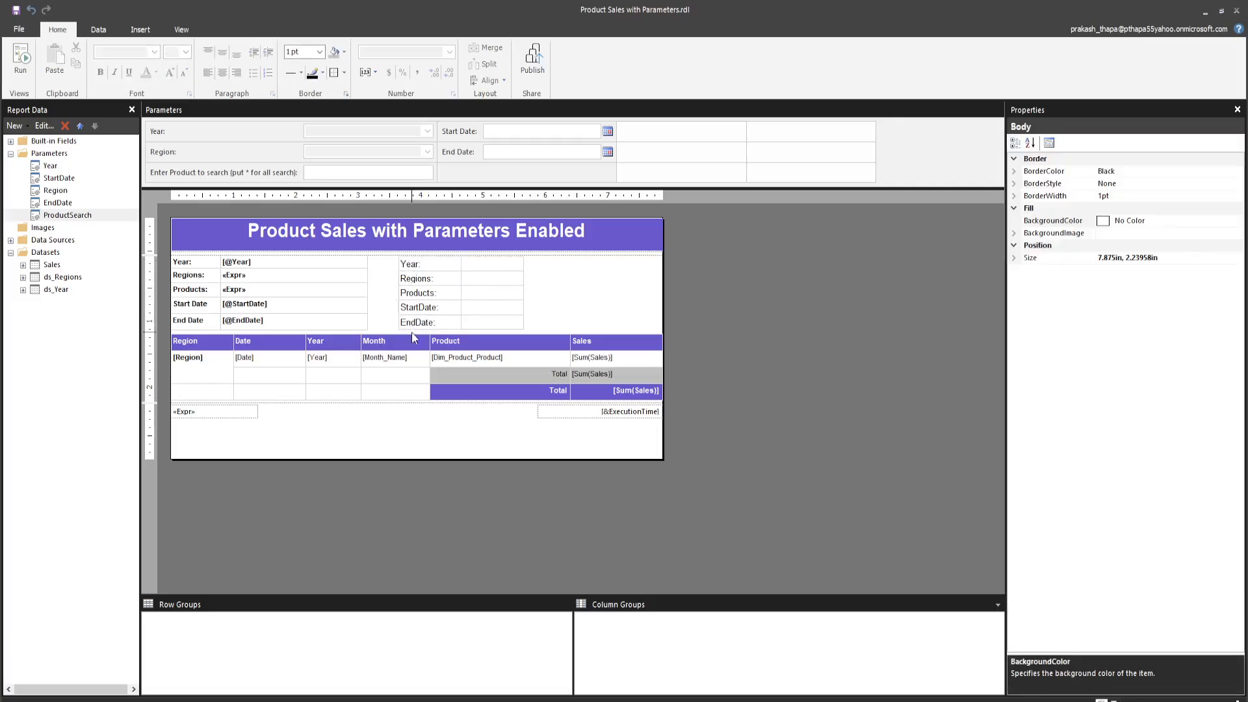
Step: Set the value cell beside the new Year: label to the expression =Parameters!Year.Value
click(474, 264)
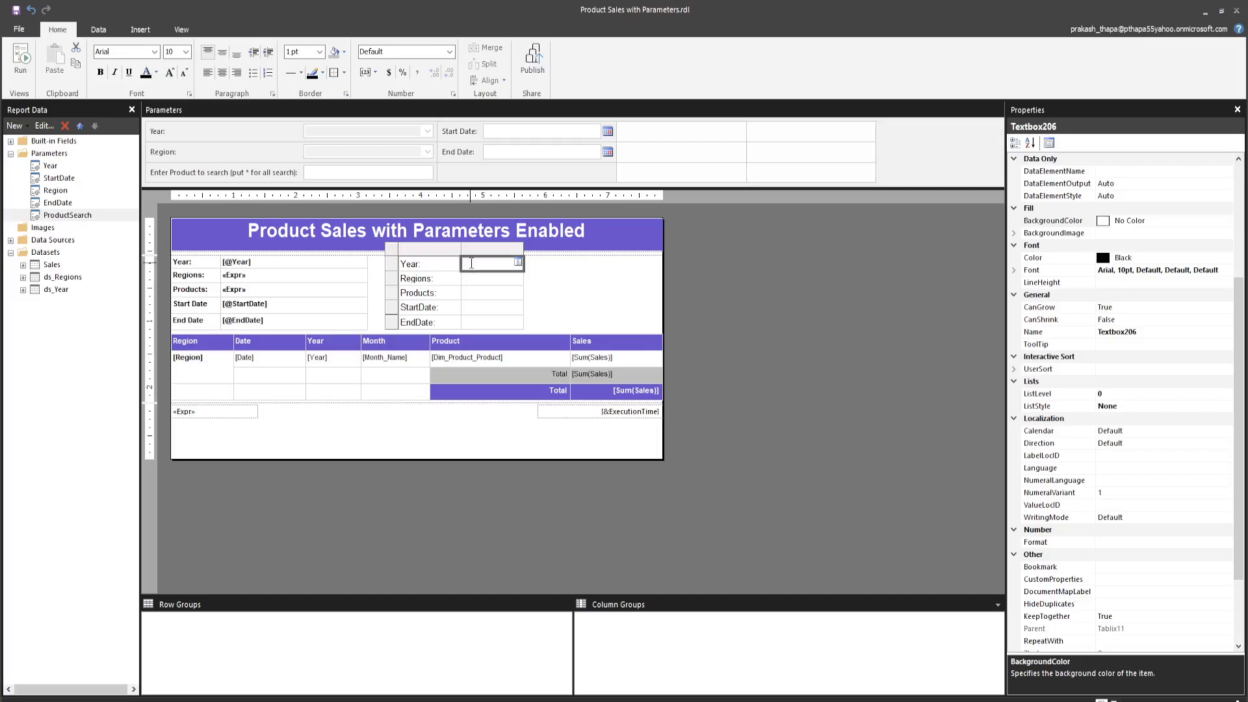
right_click(471, 262)
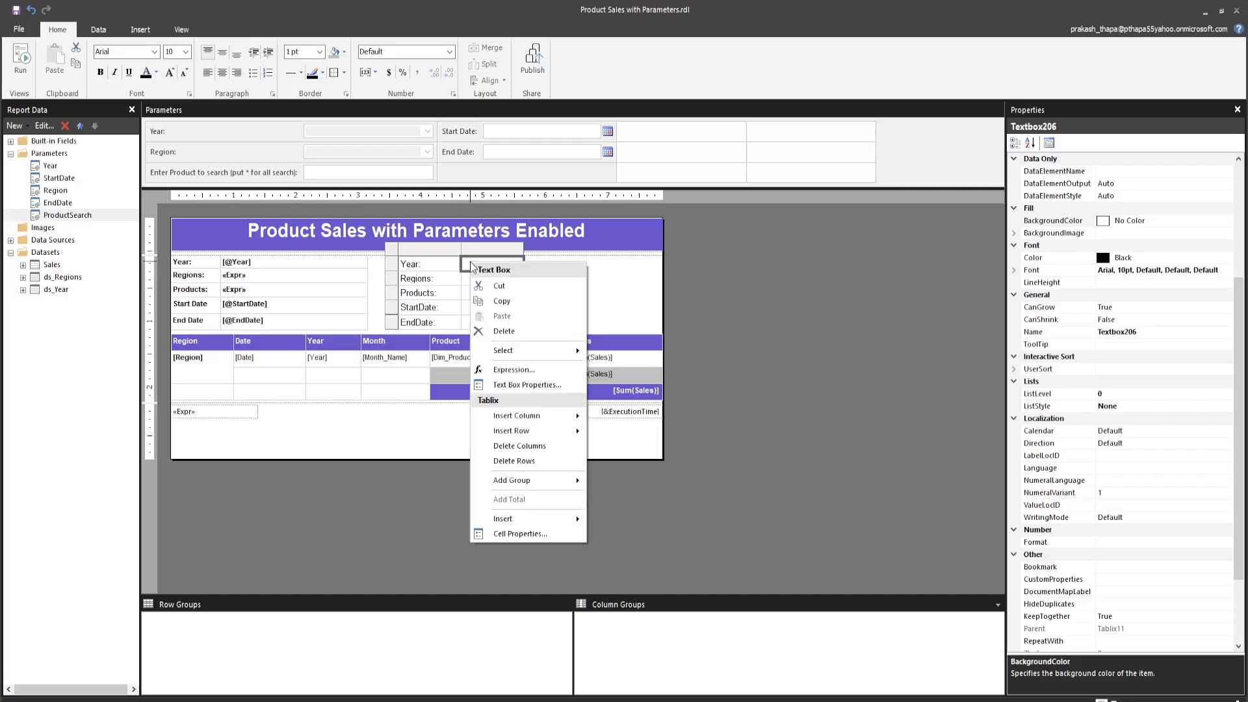
click(511, 370)
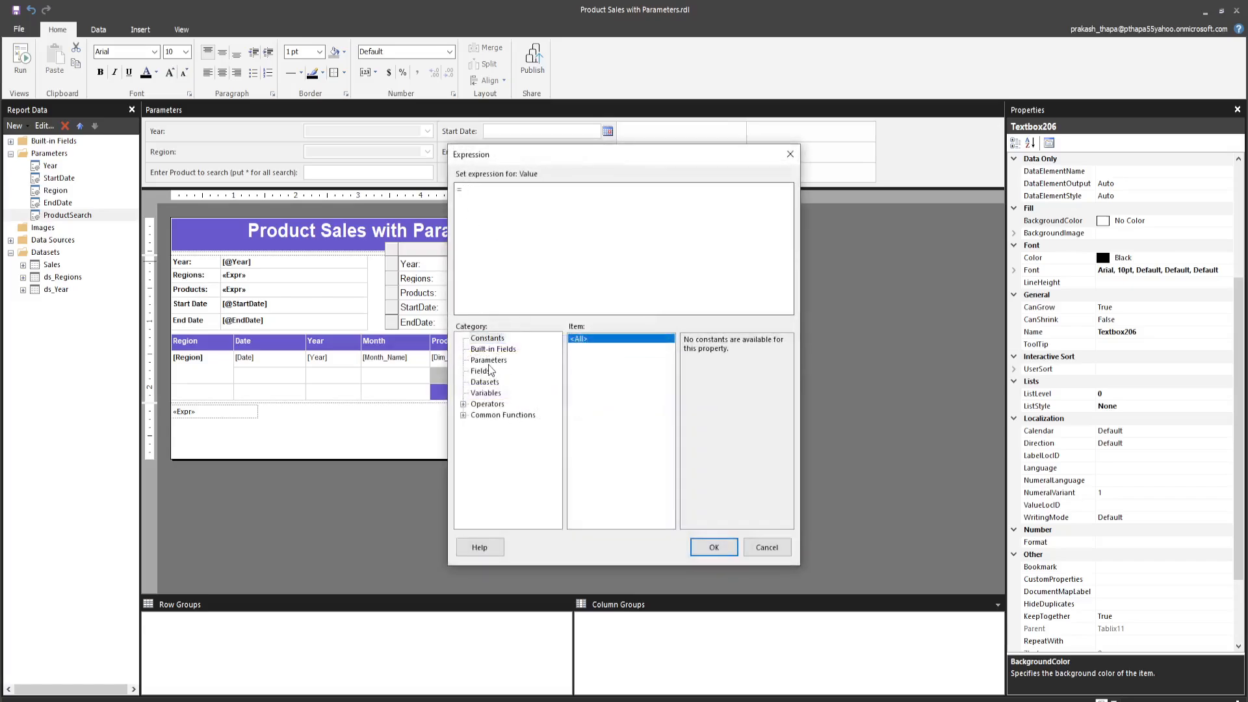
click(489, 359)
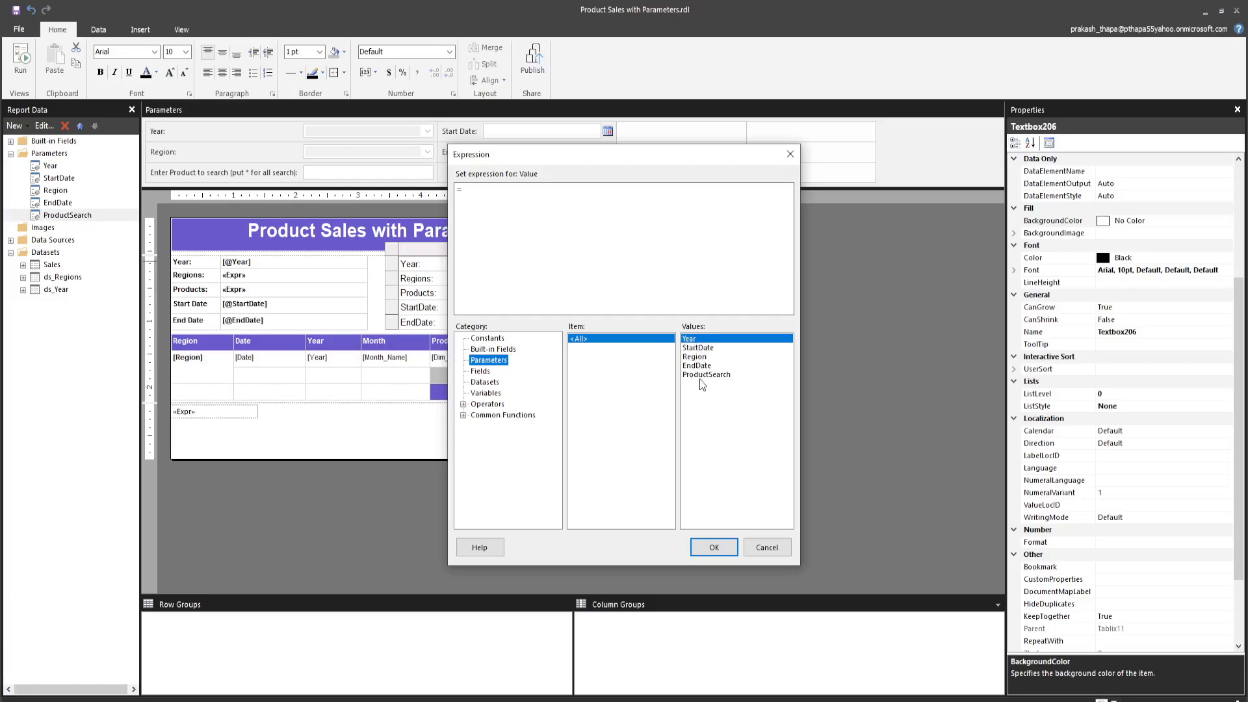
double_click(690, 338)
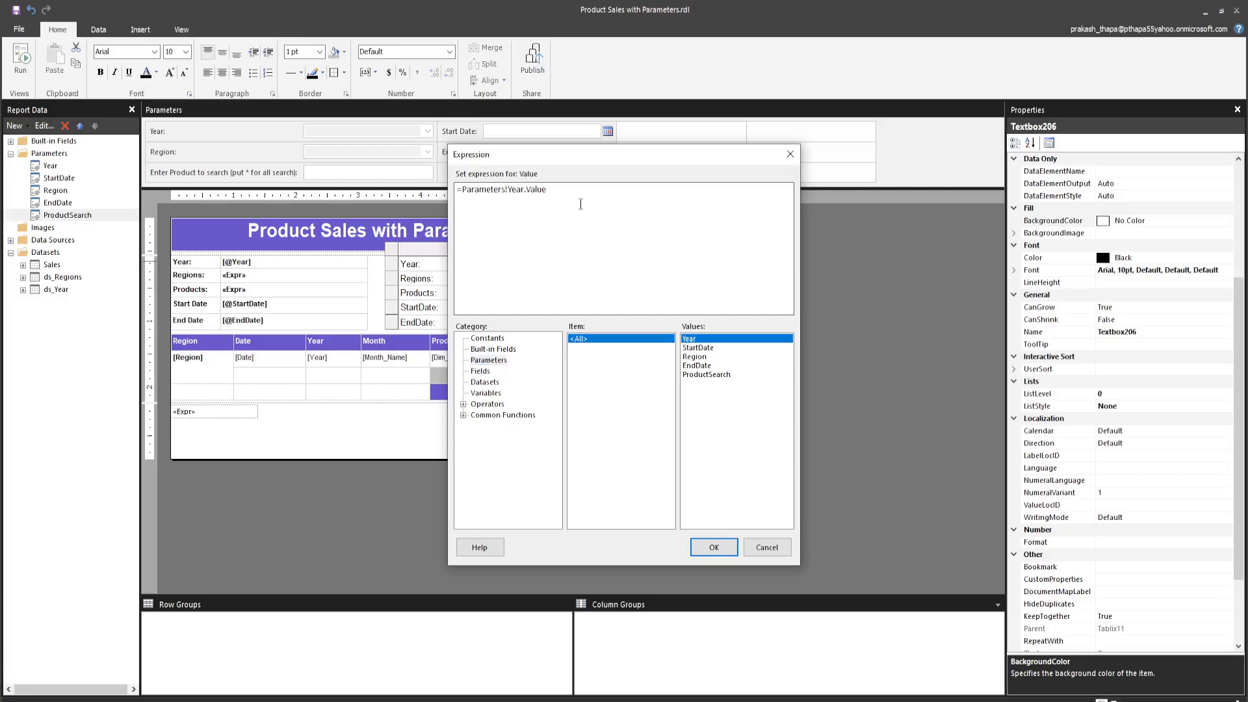
click(713, 547)
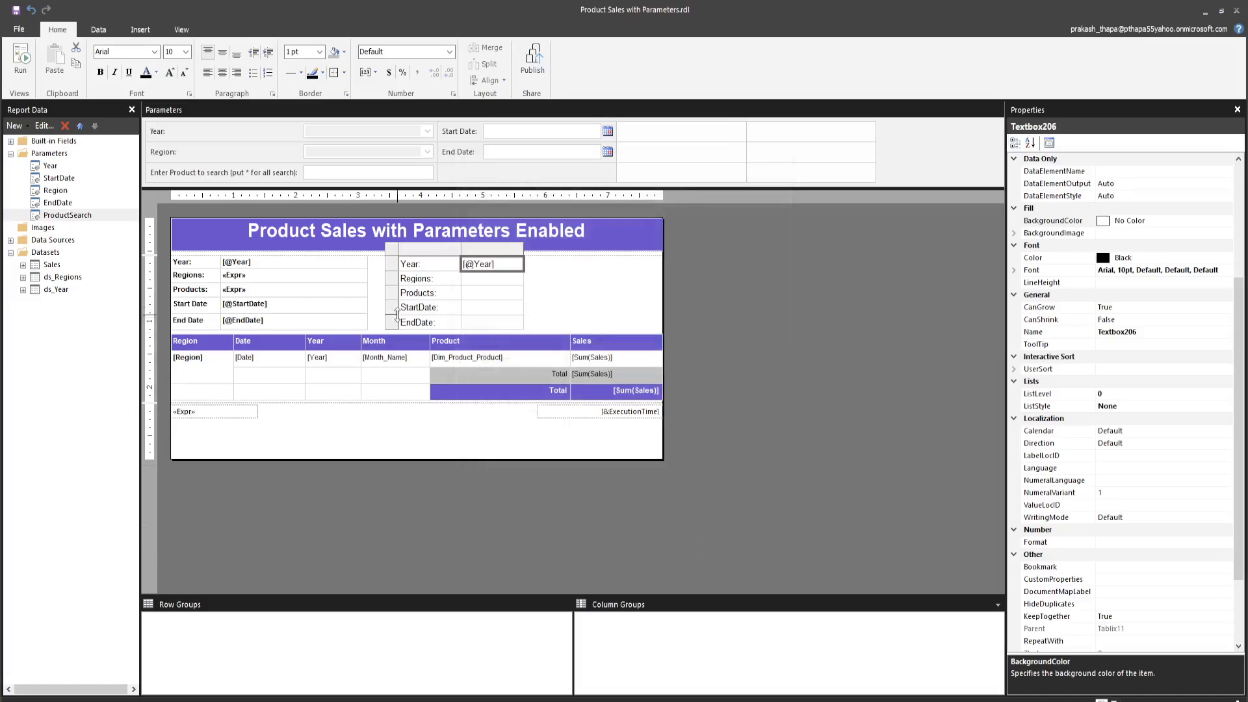
Step: Set the value cell beside the new Regions: label to the expression =Parameters!Region.Value
click(472, 280)
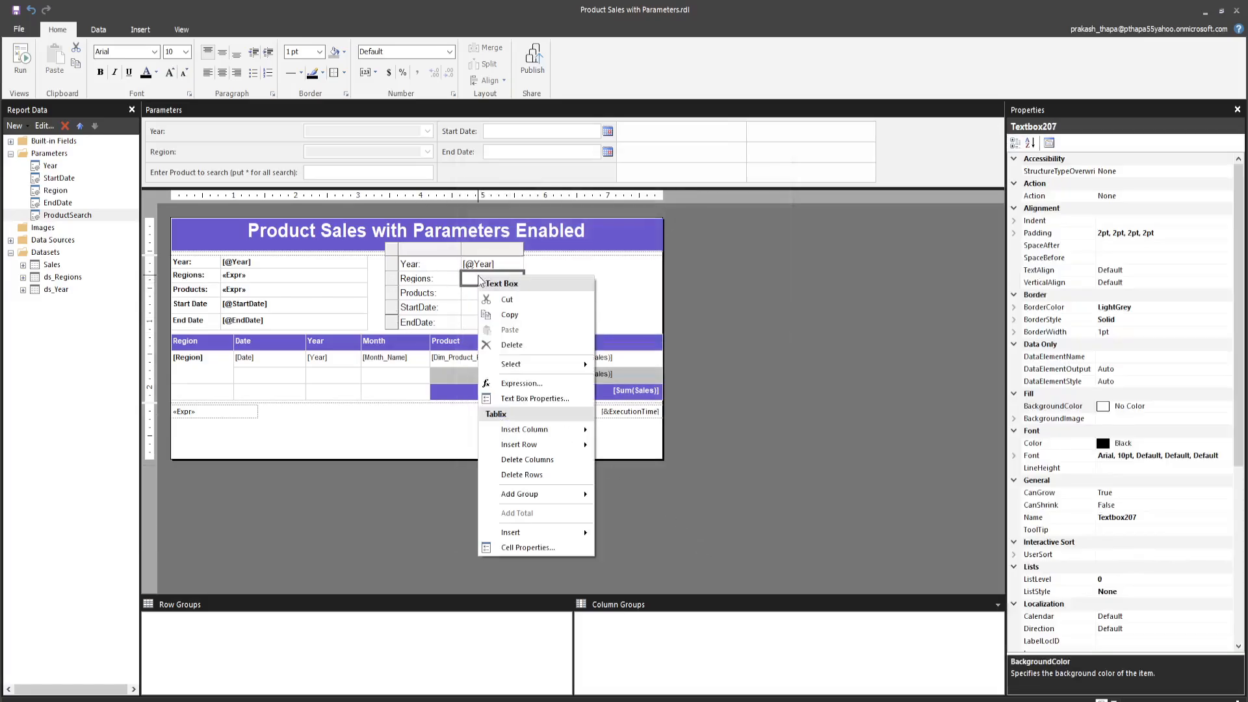
right_click(481, 281)
click(520, 384)
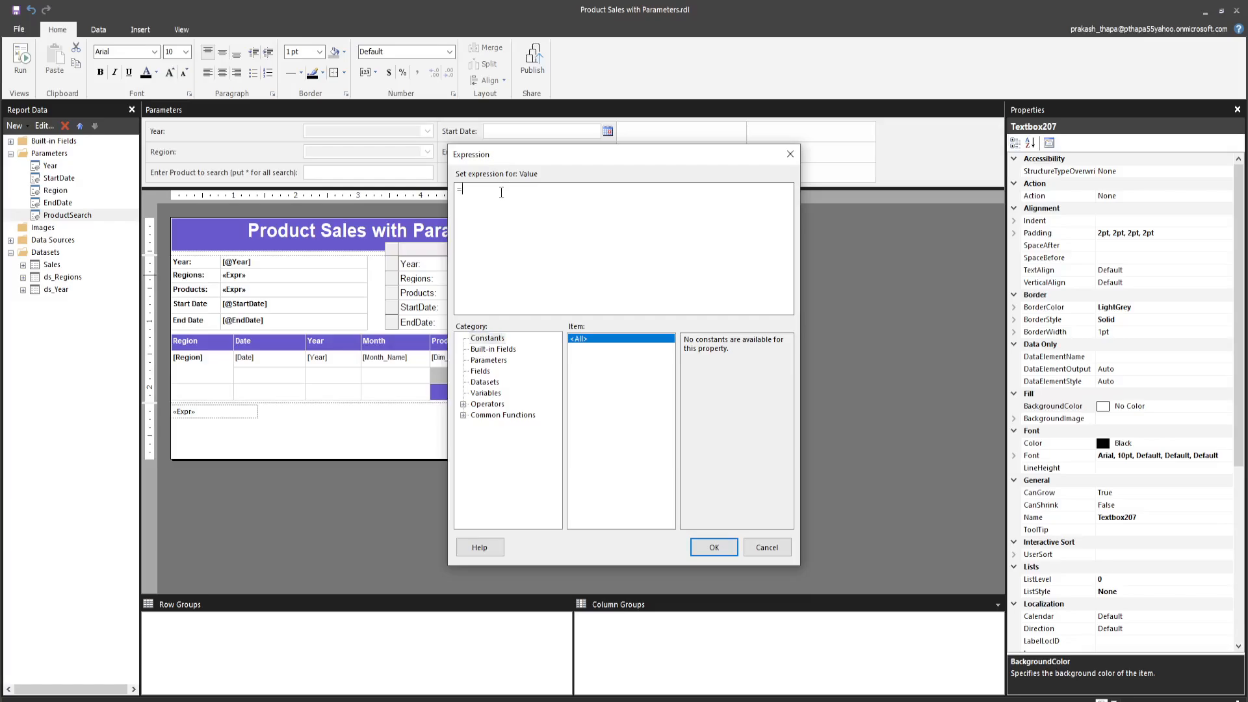
click(489, 361)
double_click(694, 357)
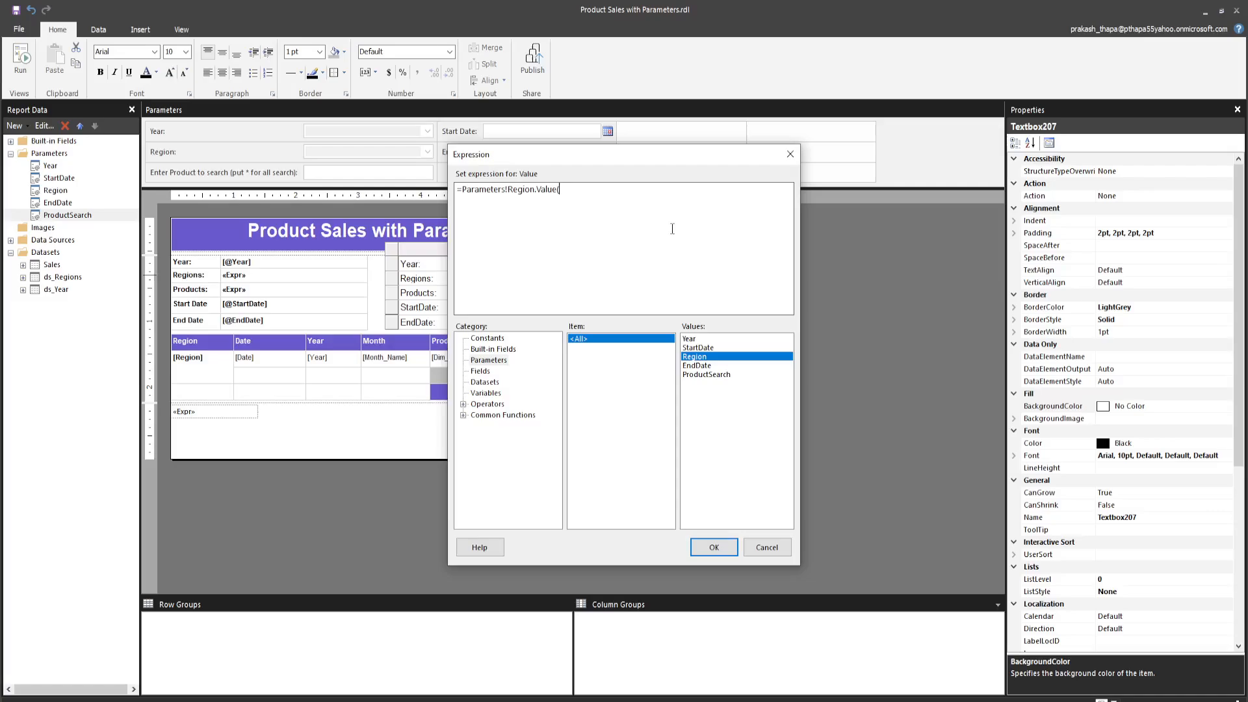
click(713, 548)
Step: Set the value cell beside the new Products: label to =iif(Parameters!ProductSearch.Value, "*", "All", Parameters!ProductSearch.Value)
click(477, 297)
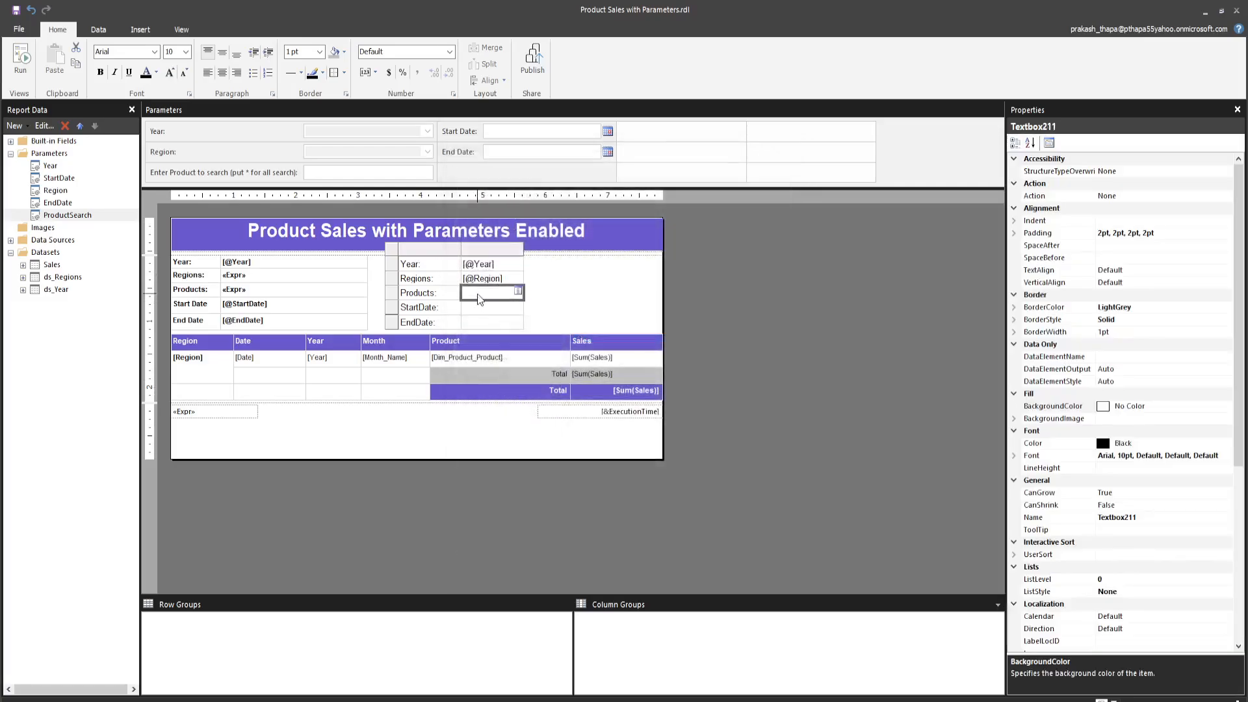
right_click(477, 297)
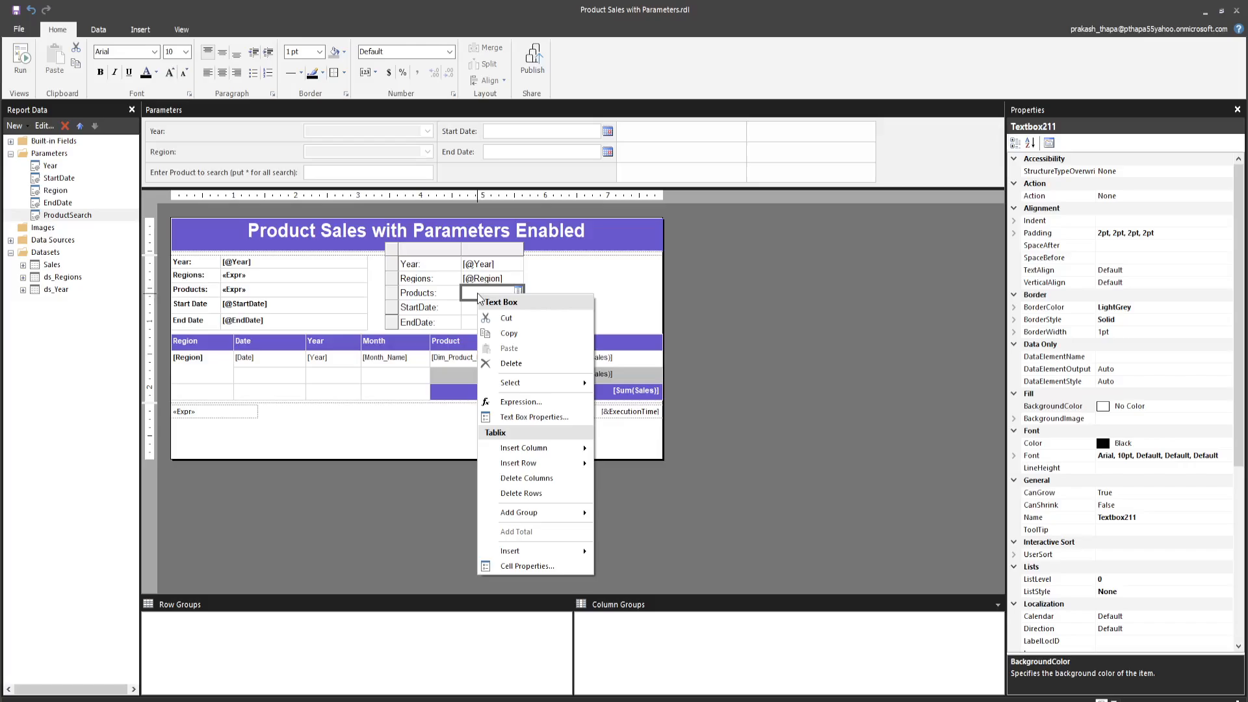
click(521, 403)
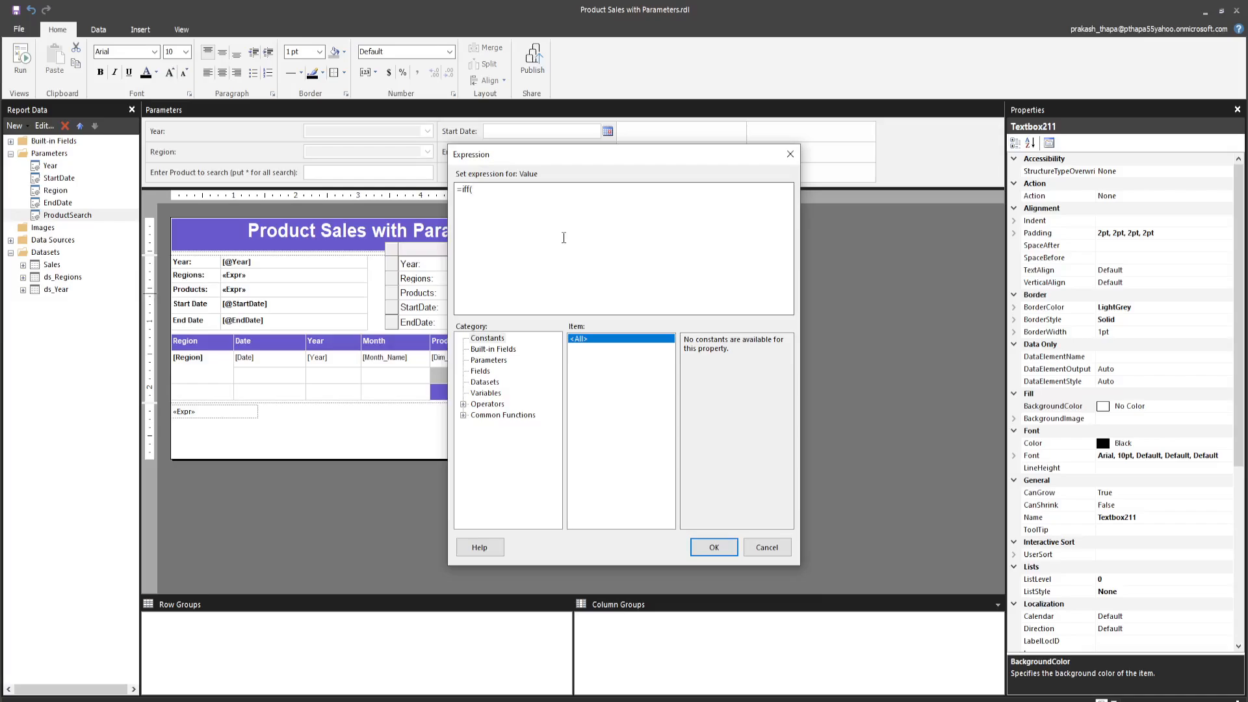
click(490, 362)
double_click(693, 375)
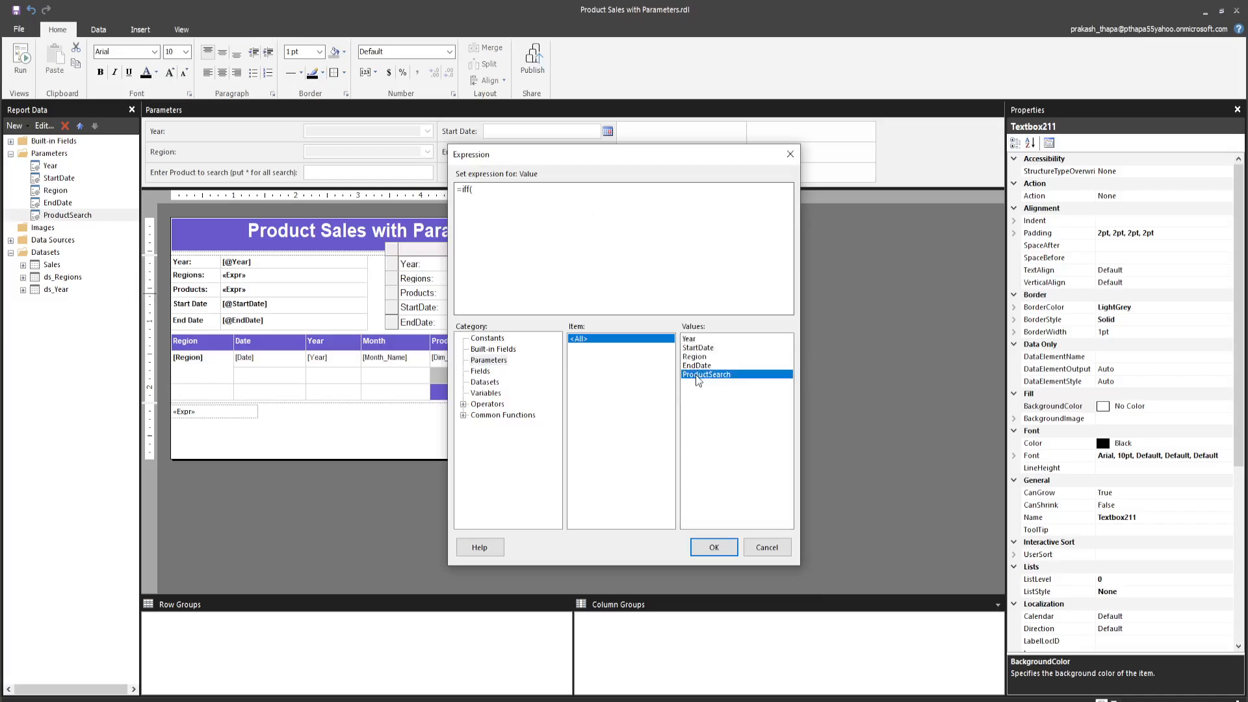
text(, "*", "All",)
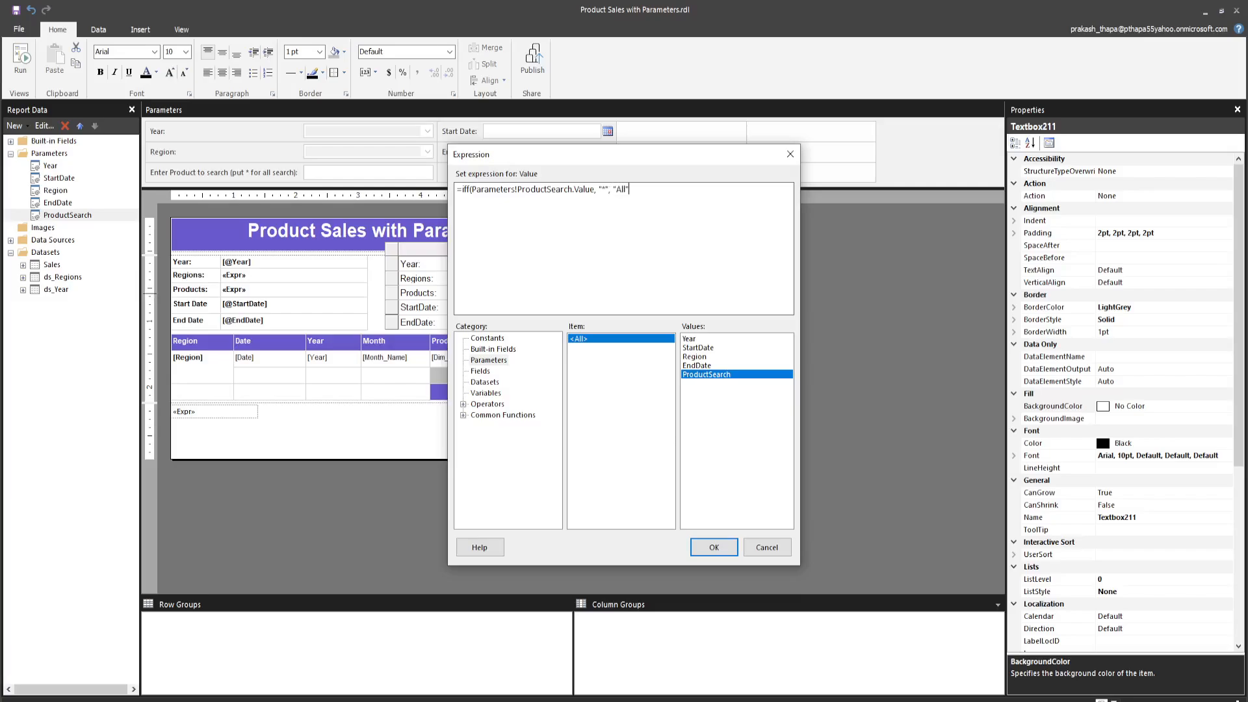
double_click(720, 373)
text())
key(BackSpace)
text(i)
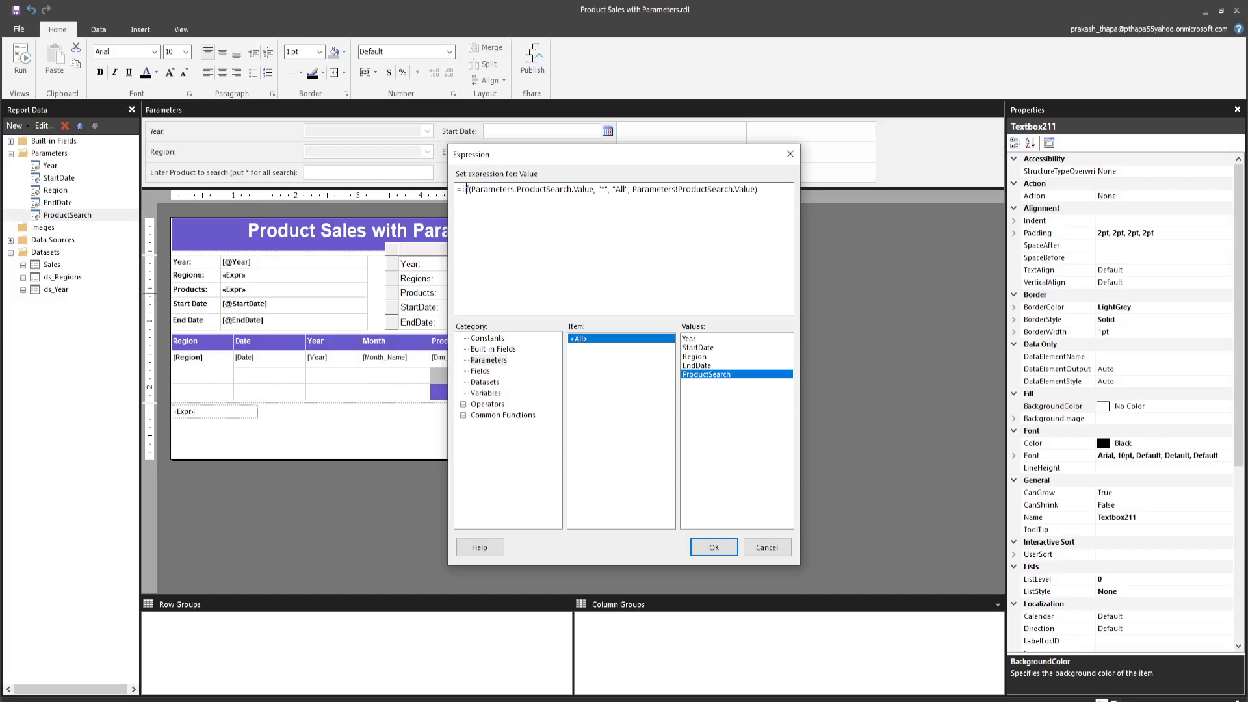
click(712, 545)
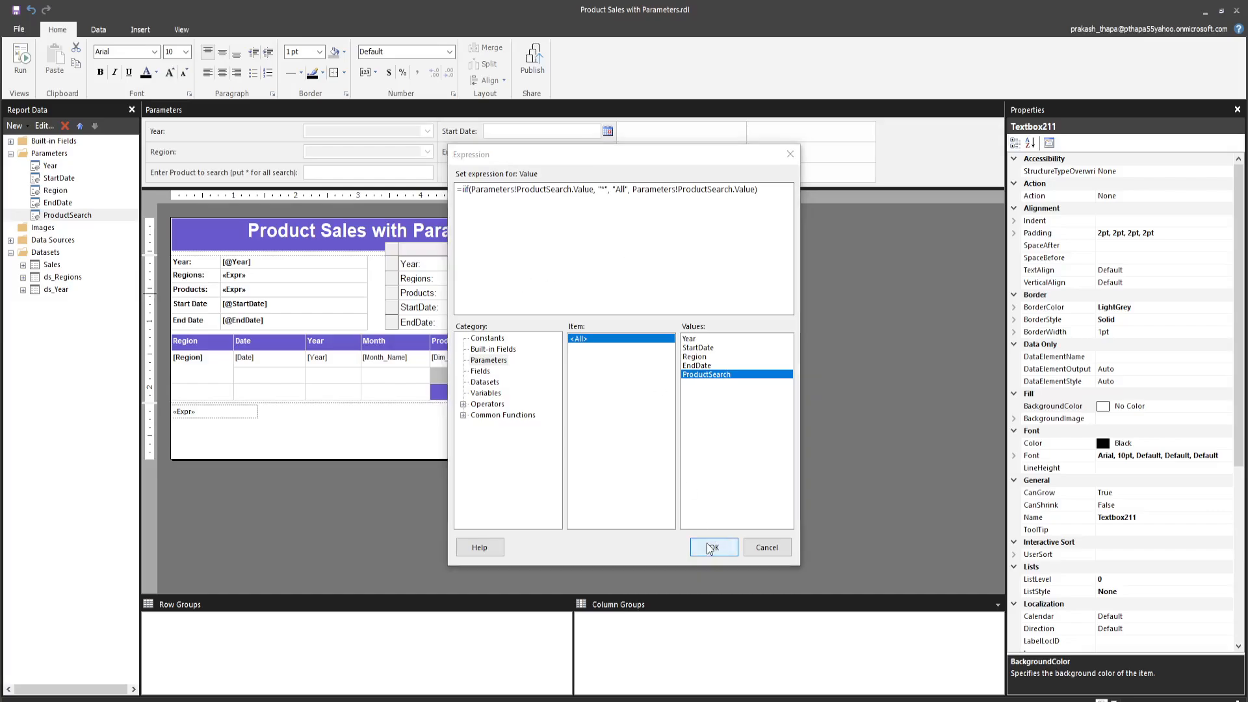
click(478, 307)
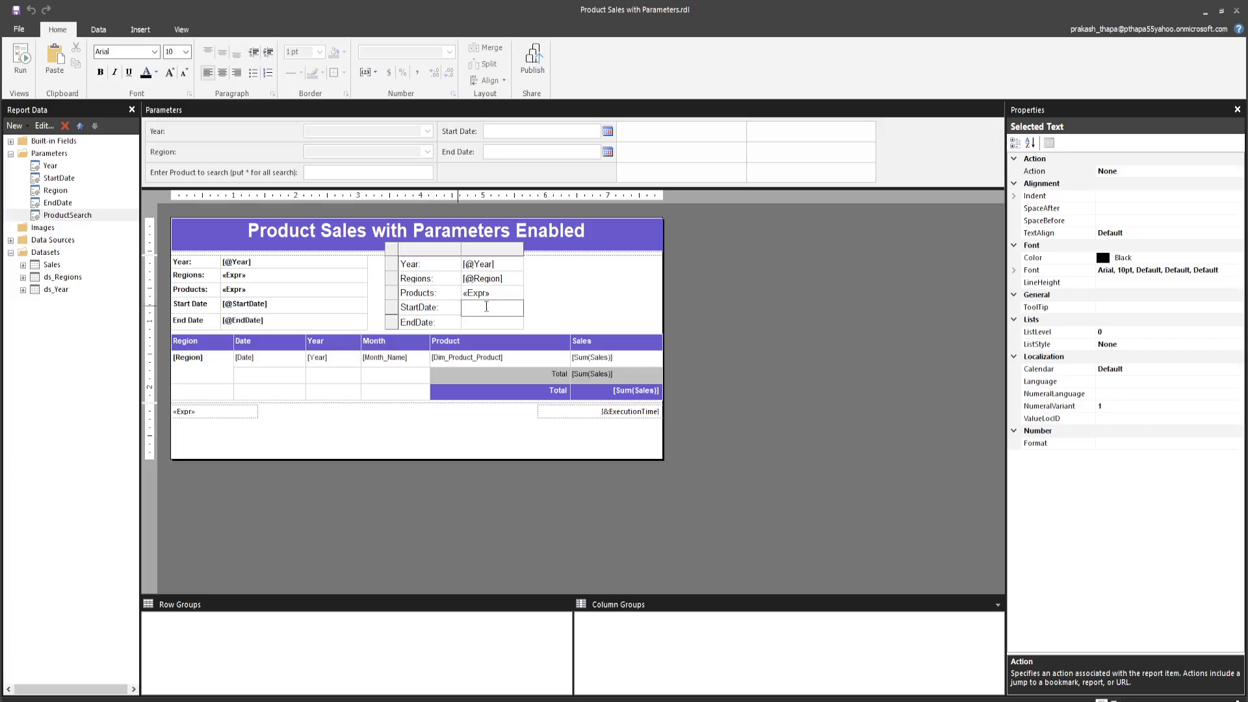
right_click(473, 306)
click(512, 351)
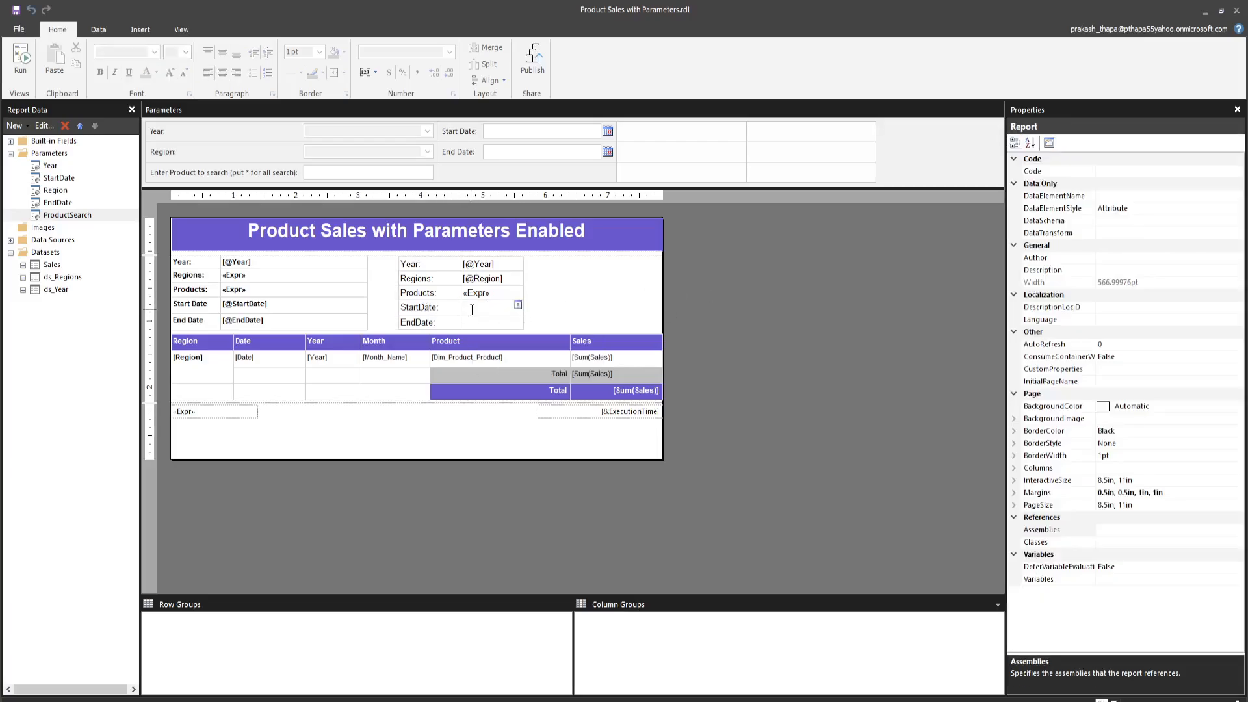
click(472, 307)
right_click(472, 307)
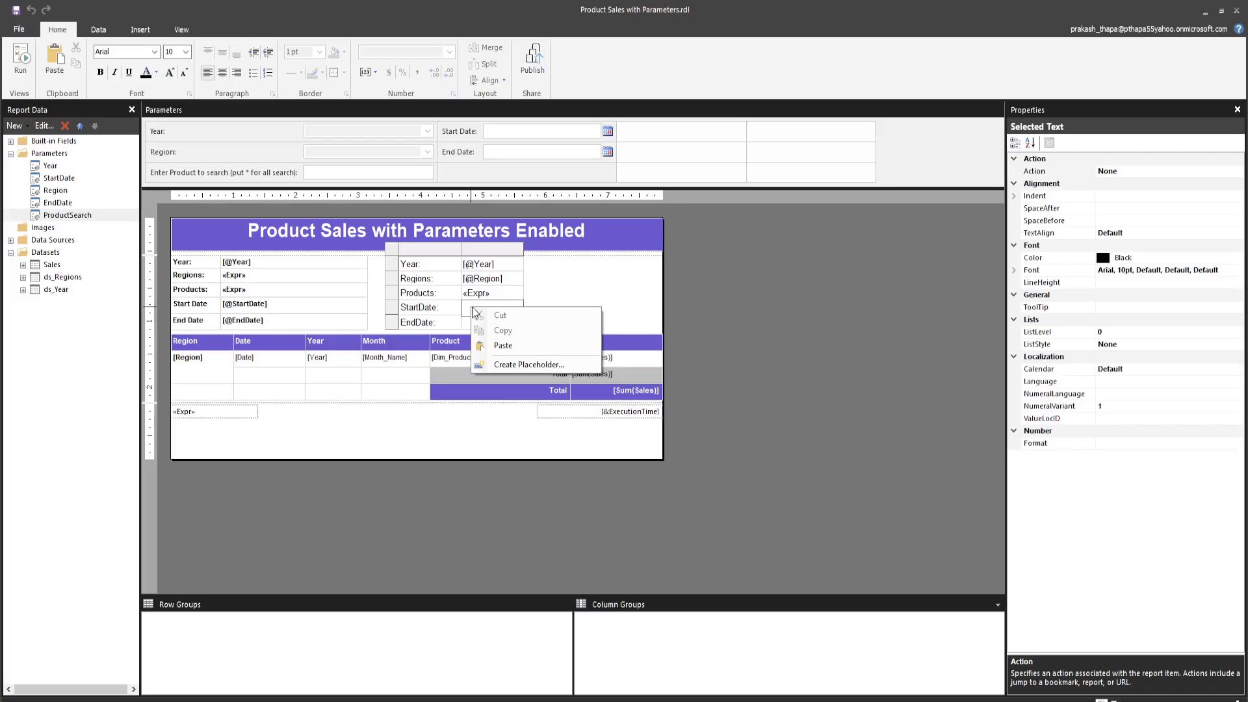
click(690, 308)
Step: Set the value cell beside the new StartDate: label to the expression =Parameters!StartDate.Value
click(474, 307)
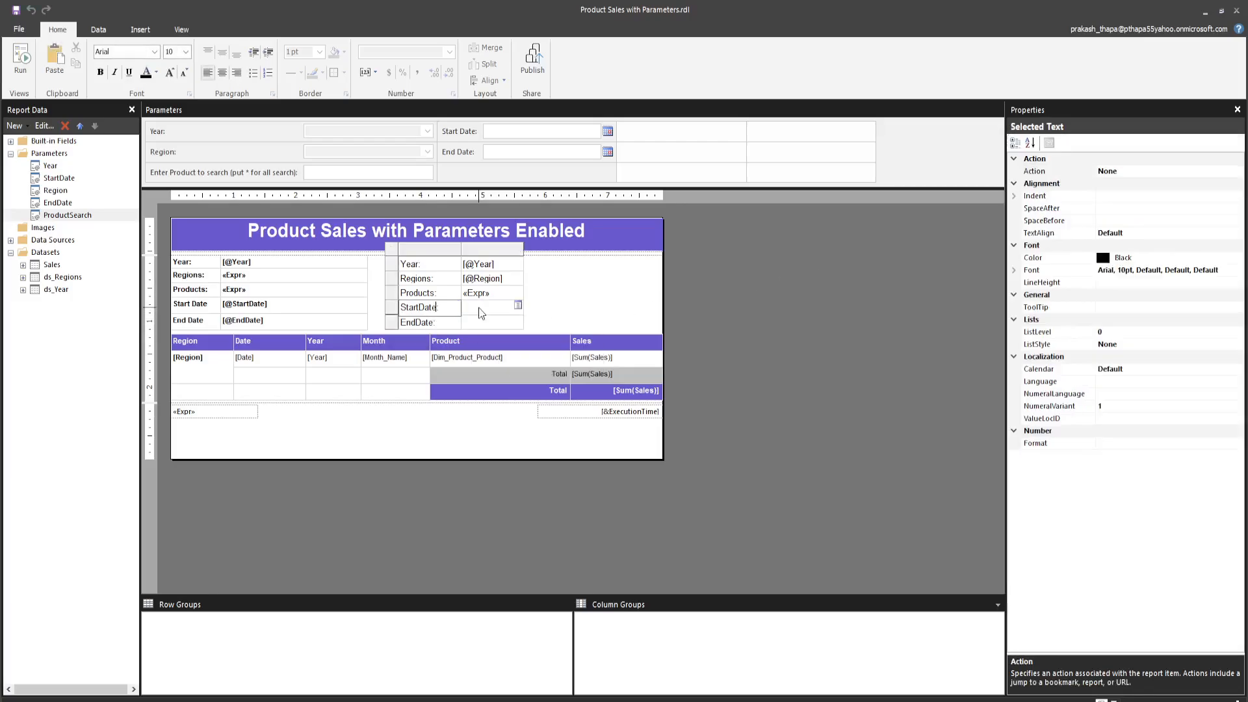
right_click(477, 310)
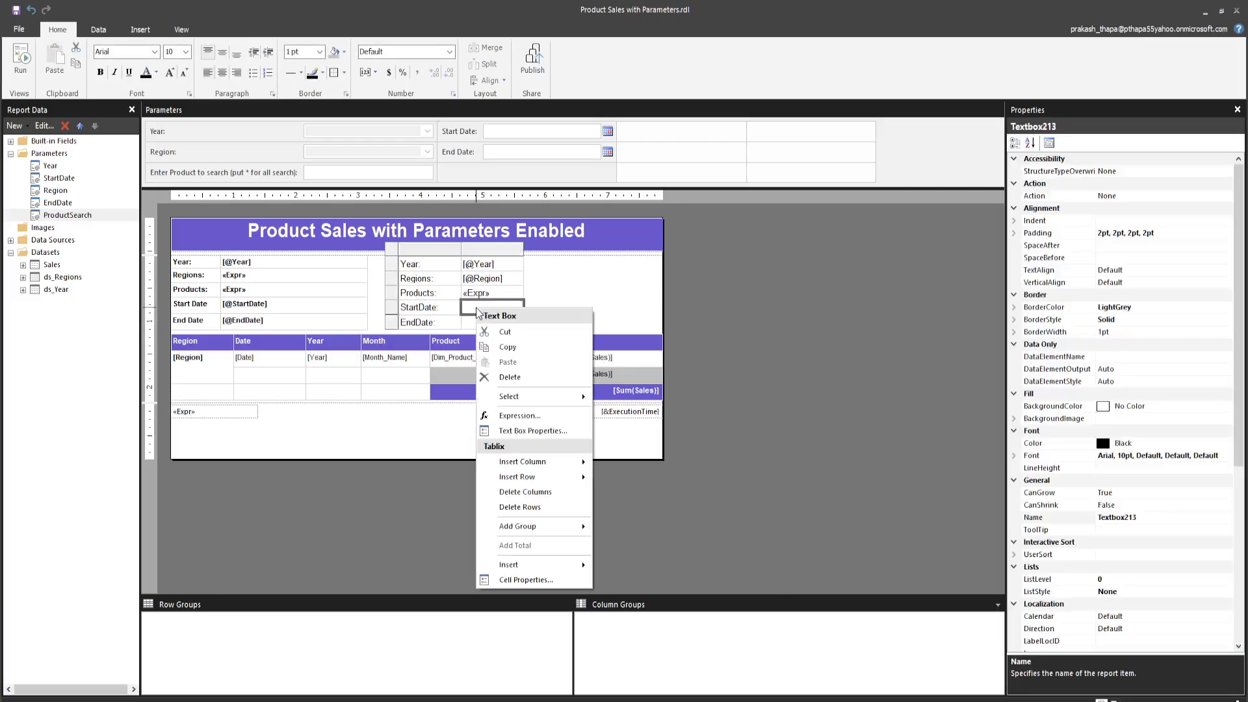
click(507, 415)
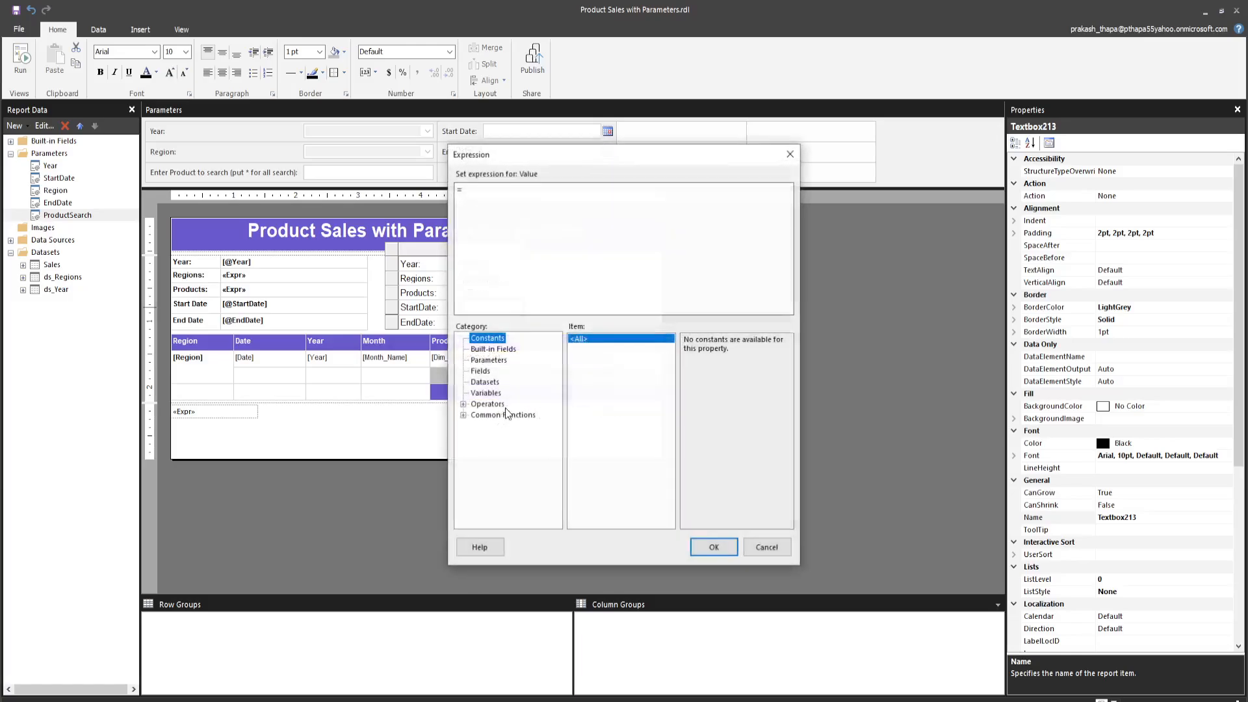
click(488, 359)
double_click(698, 348)
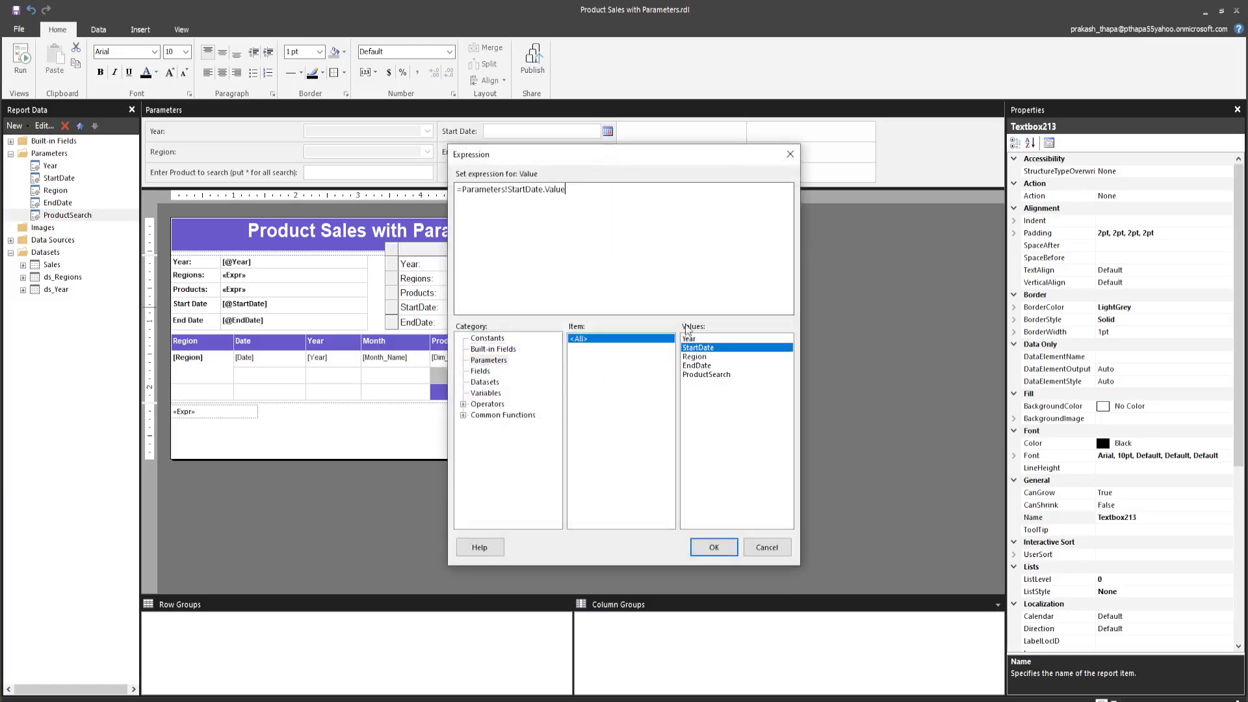
click(707, 548)
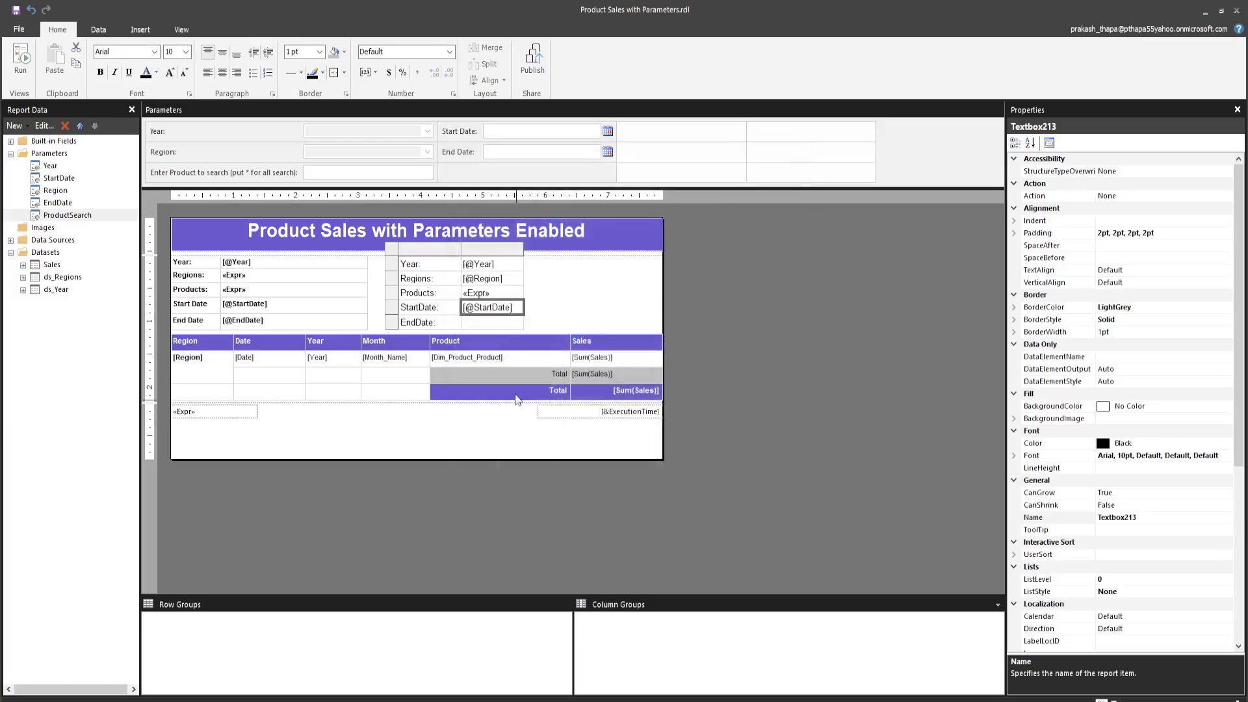
Step: Set the value cell beside the new EndDate: label to the EndDate parameter's value
right_click(490, 323)
click(523, 432)
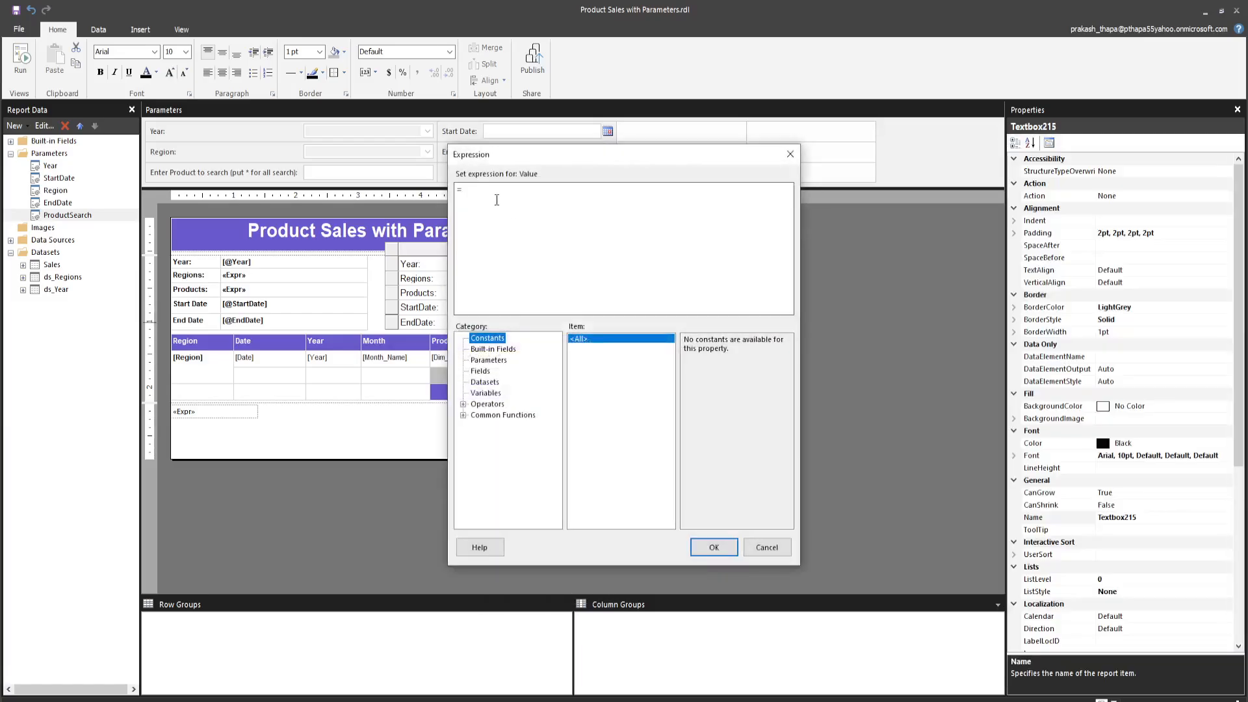
click(489, 360)
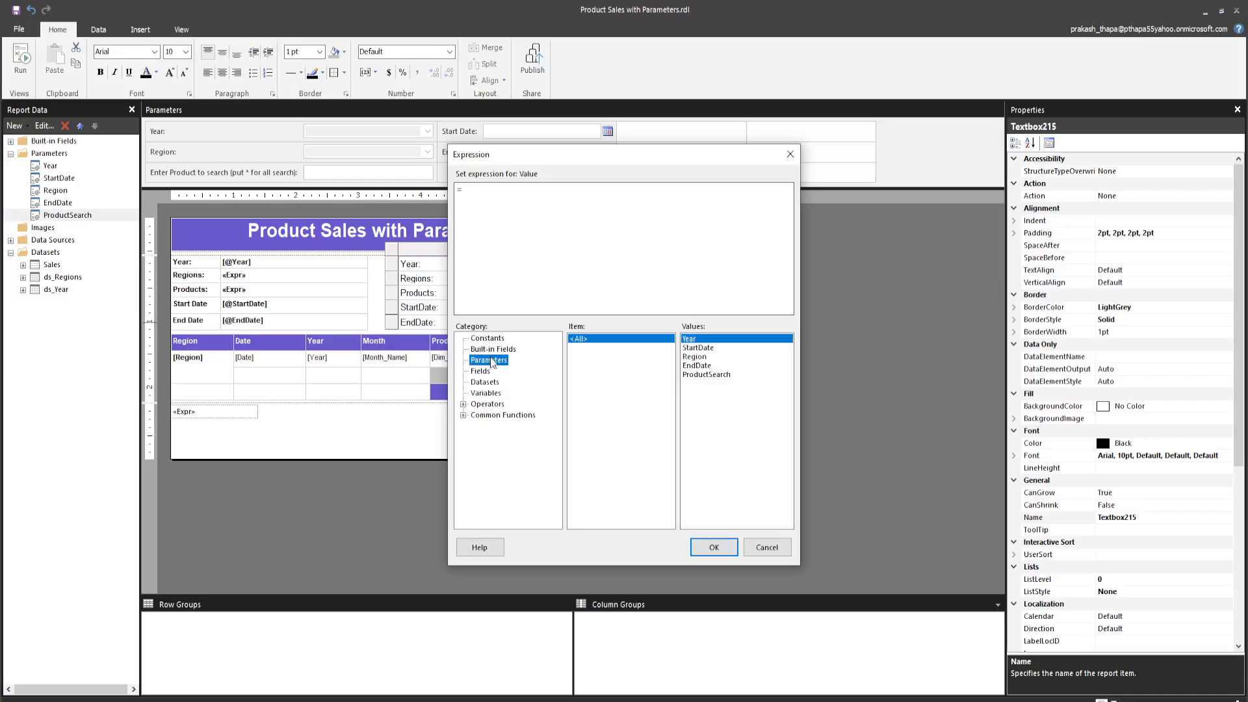
double_click(697, 366)
click(715, 545)
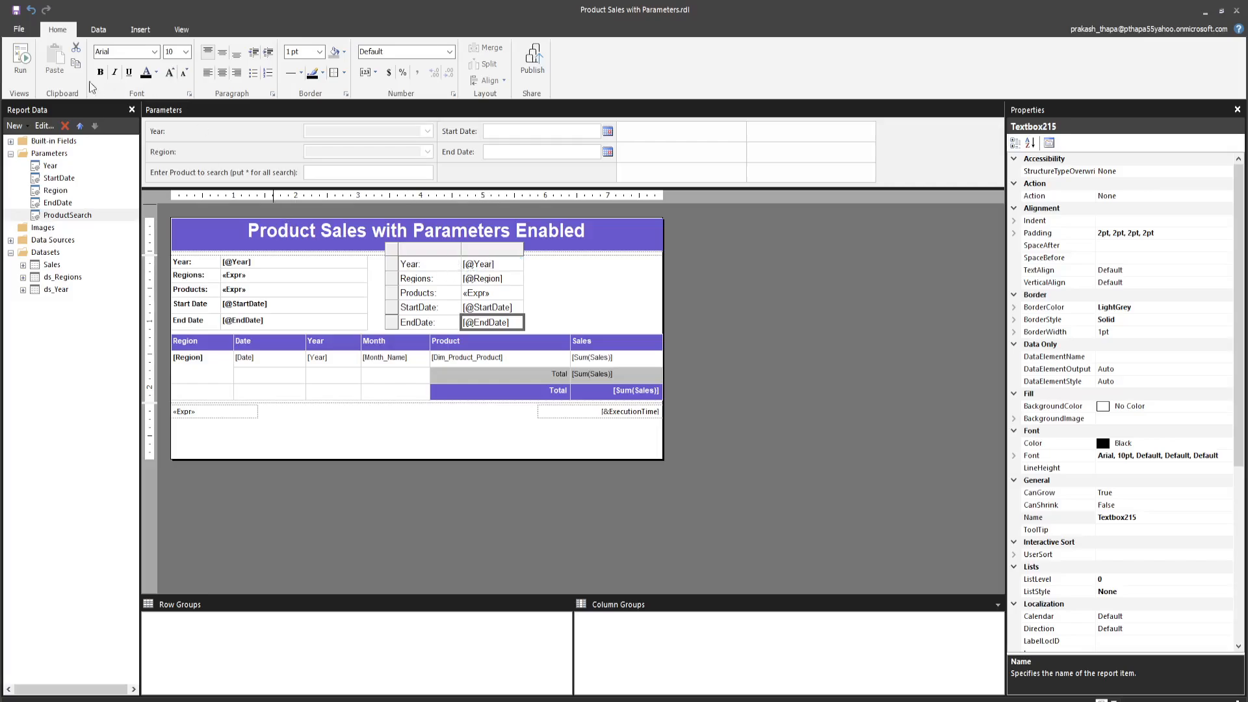
Step: Preview the report, examine the error details and return to the design view
click(17, 60)
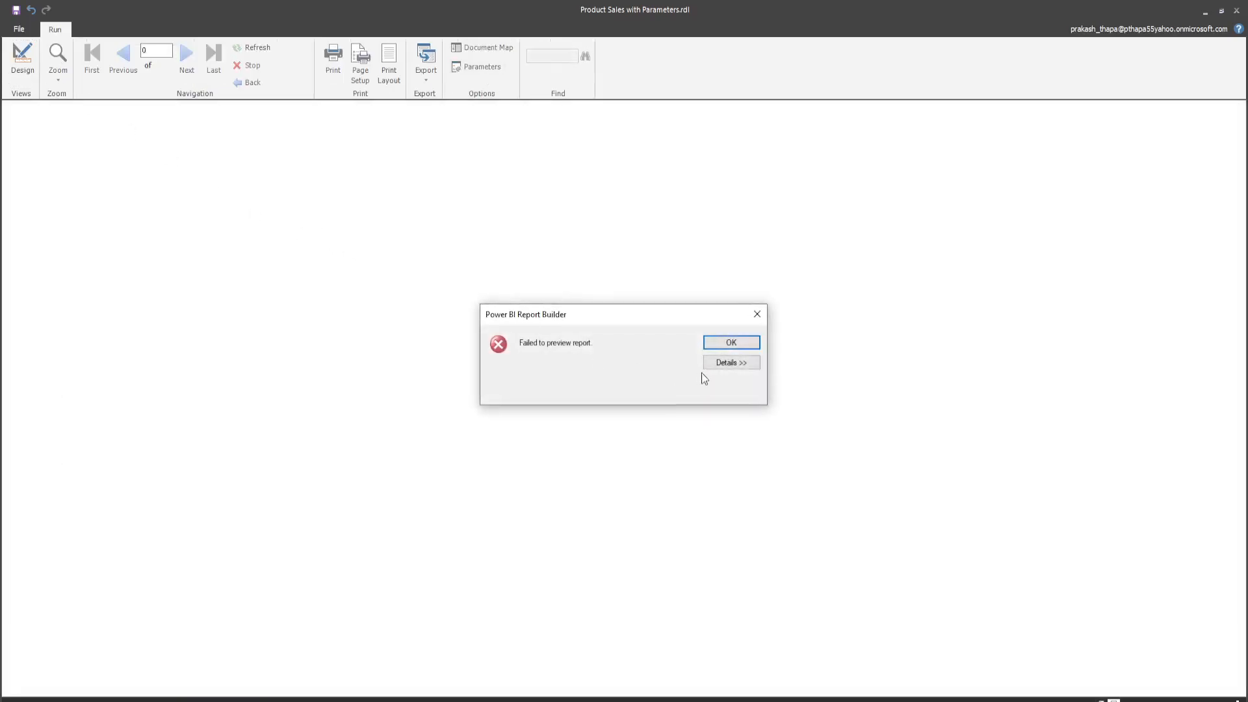
click(721, 364)
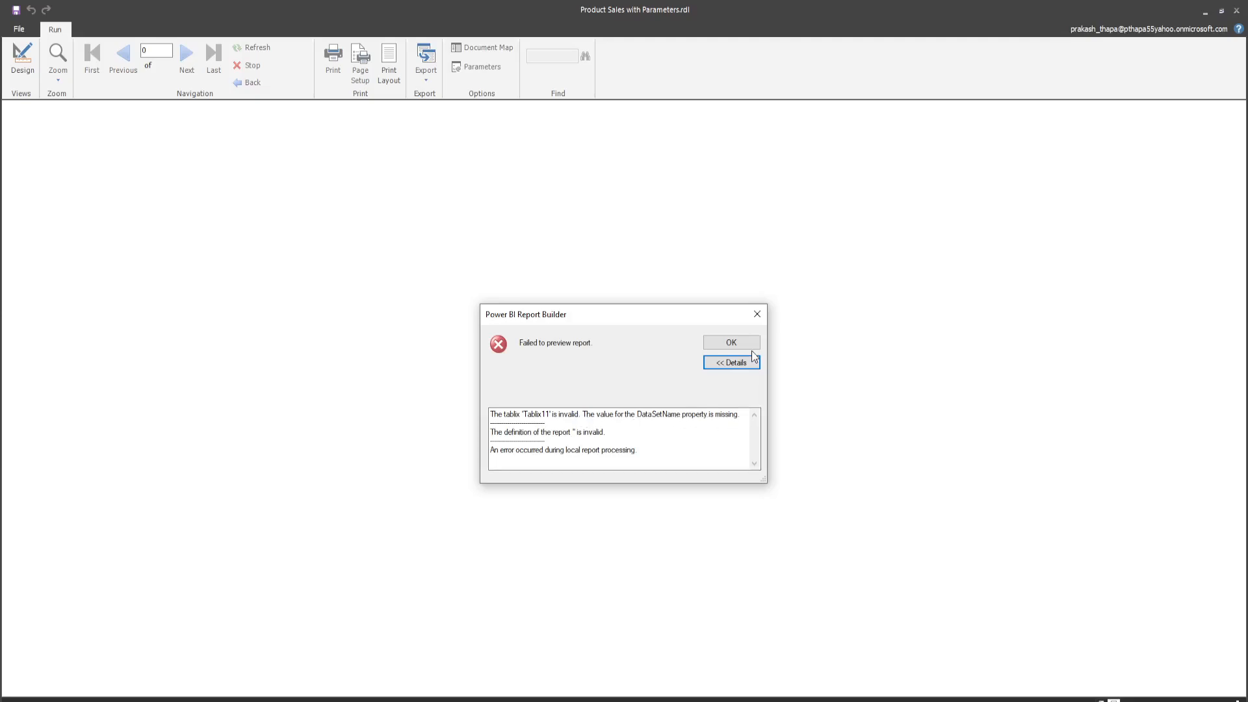
click(733, 342)
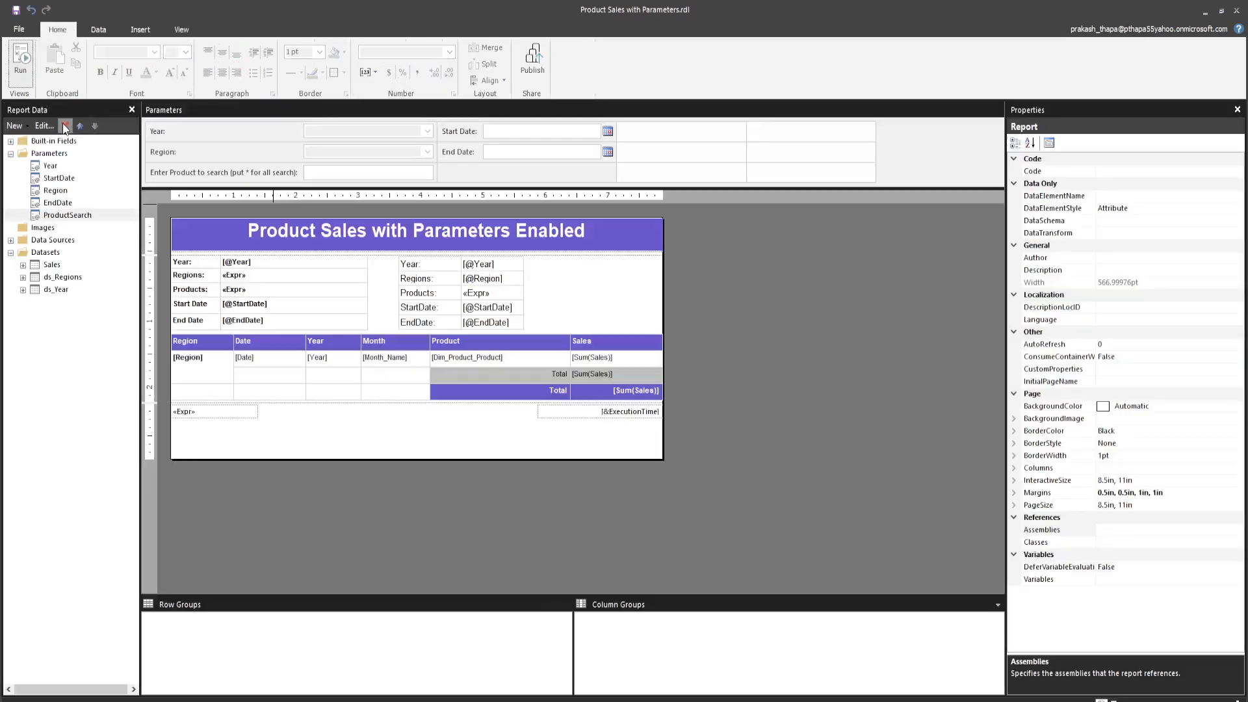
Step: Assign the Sales dataset to the new parameter table in its Tablix properties
drag(557, 279, 507, 289)
click(584, 292)
click(424, 264)
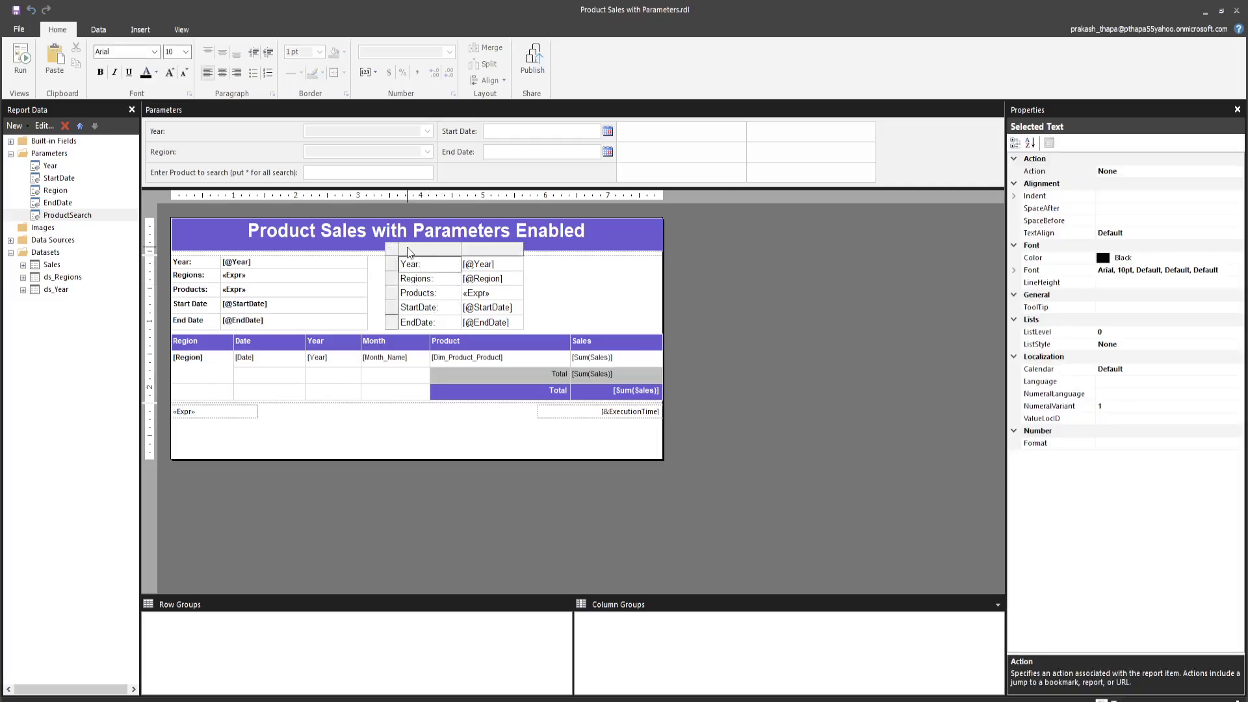
key(BackSpace)
right_click(398, 253)
click(439, 360)
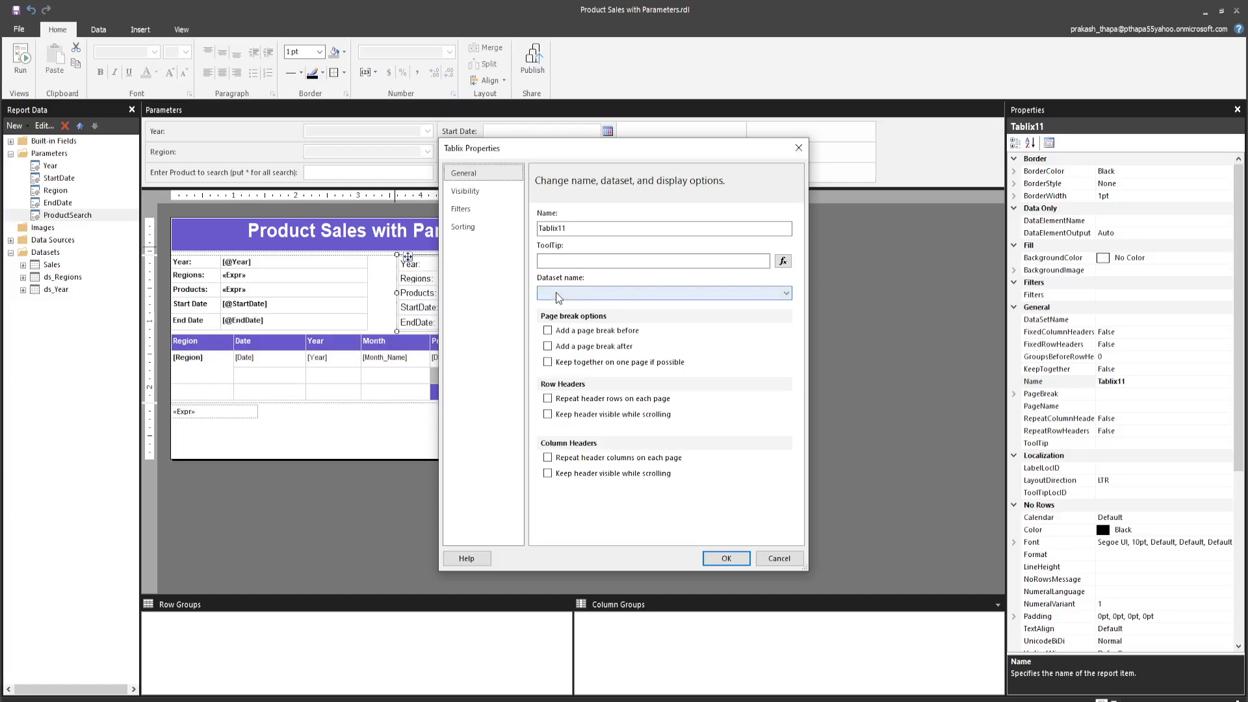
click(787, 295)
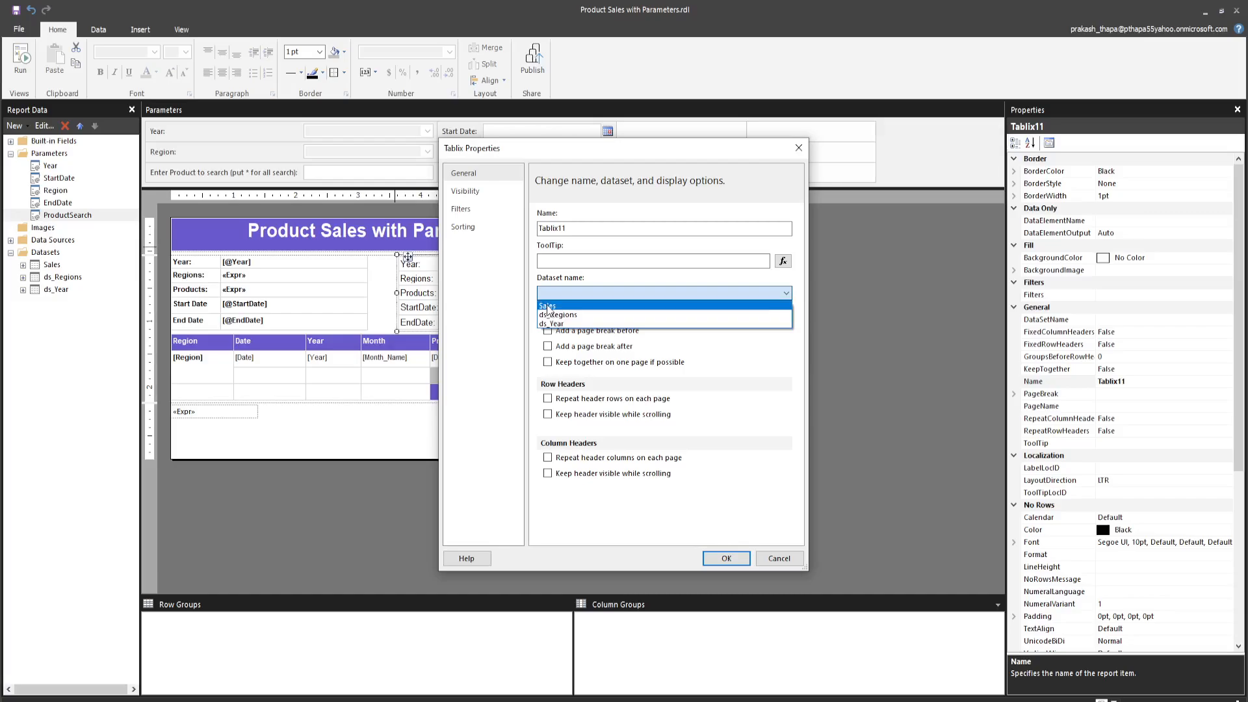
click(548, 307)
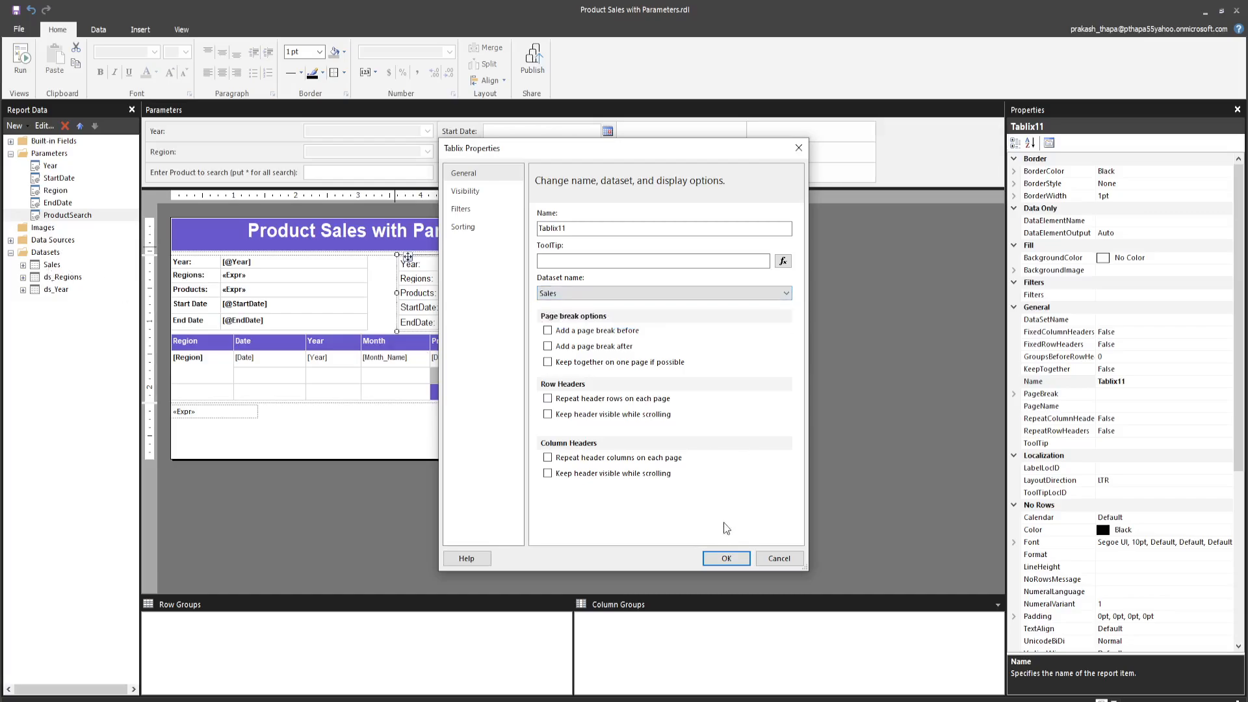
click(726, 557)
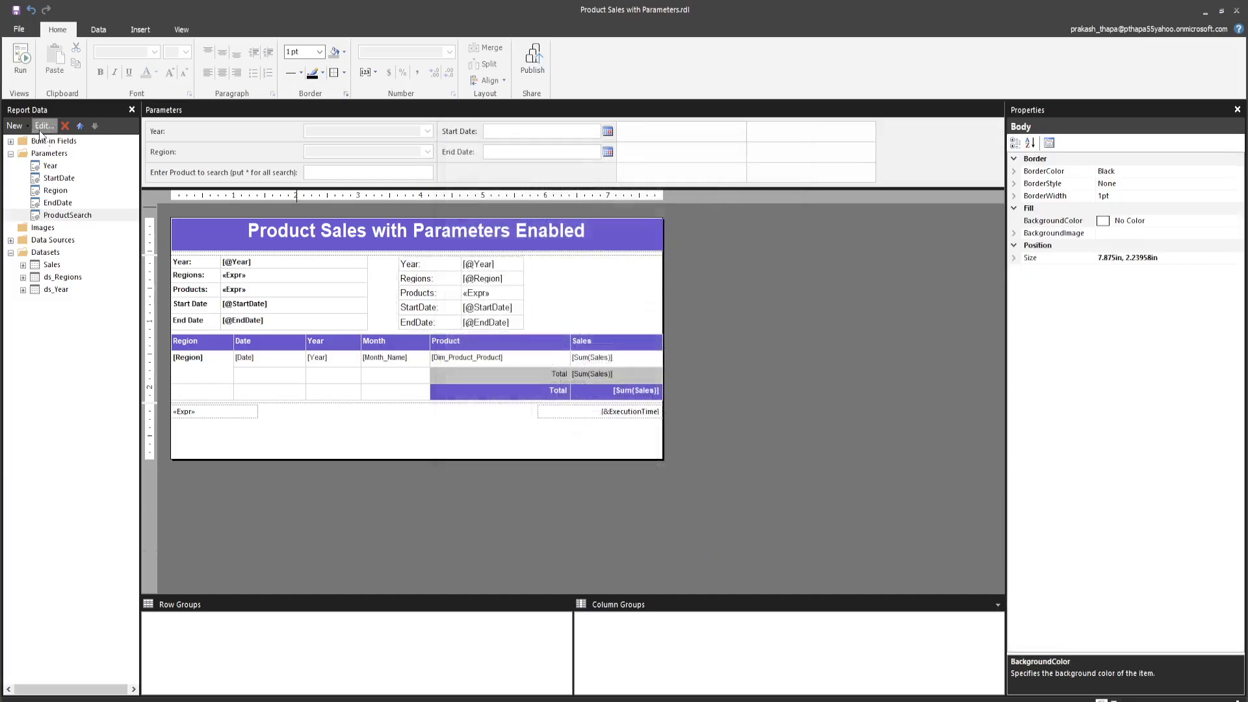
Step: Preview the report again to check the new table's dataset assignment, and examine the error details
click(20, 59)
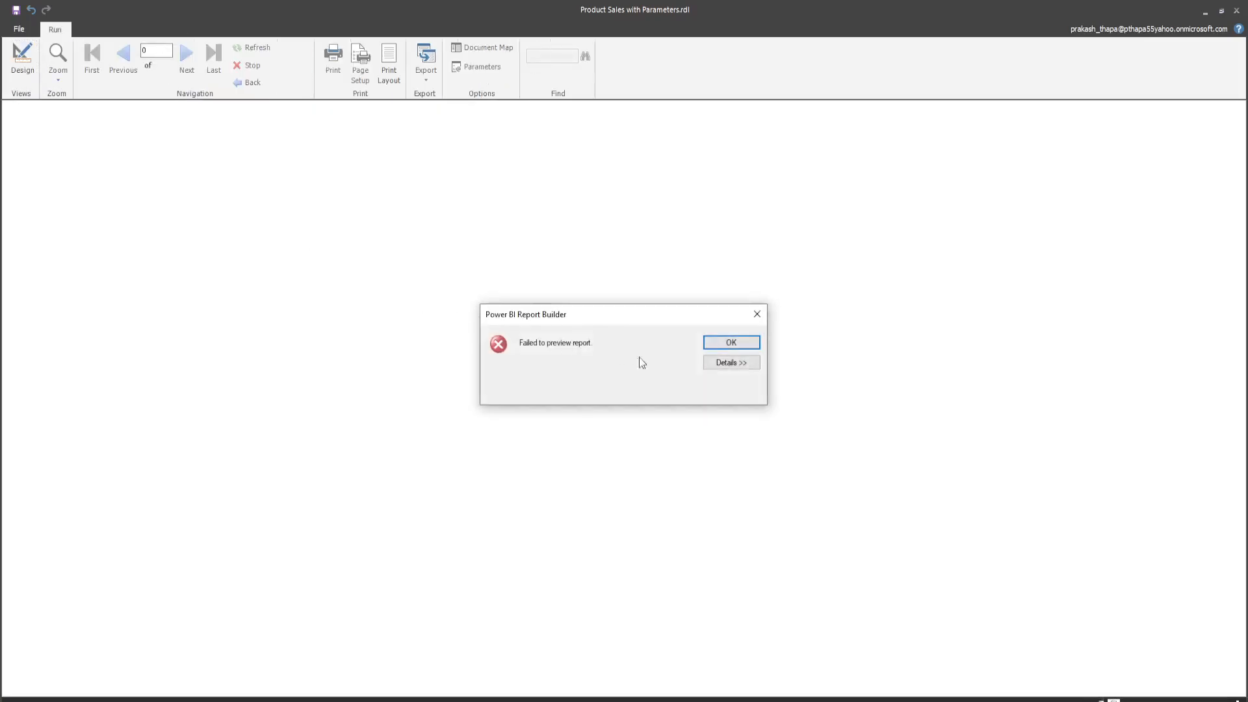
click(725, 363)
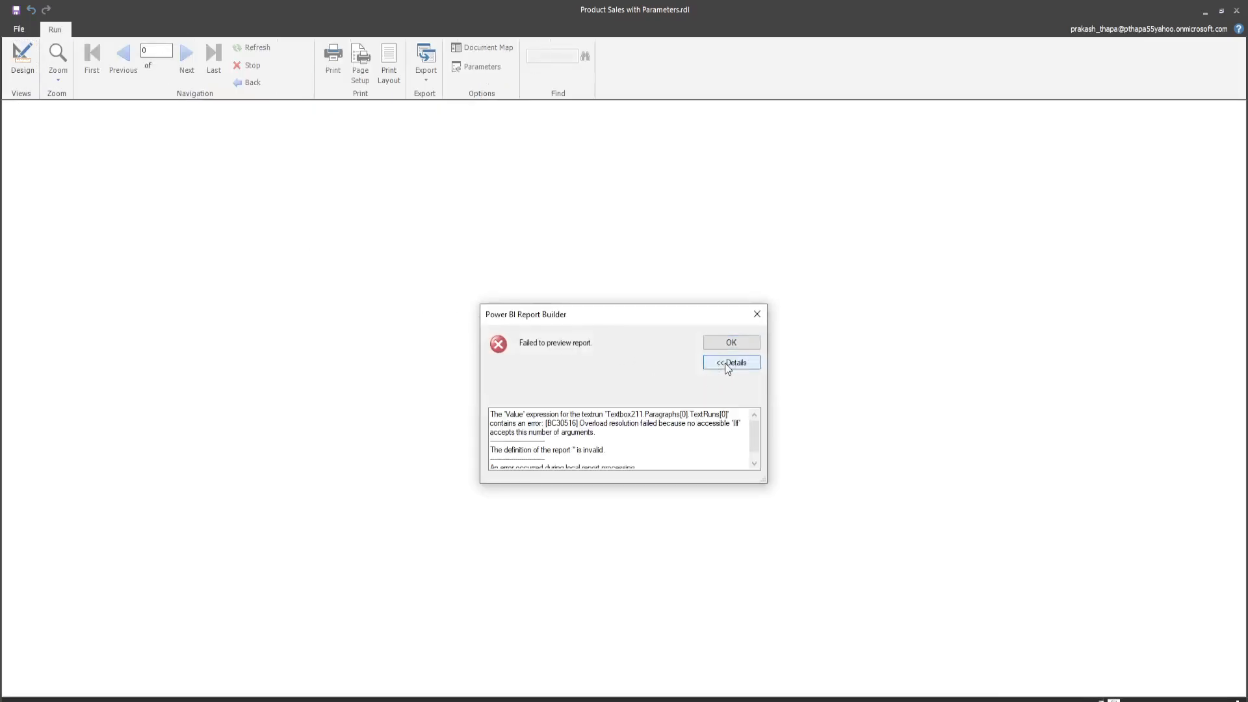
click(652, 430)
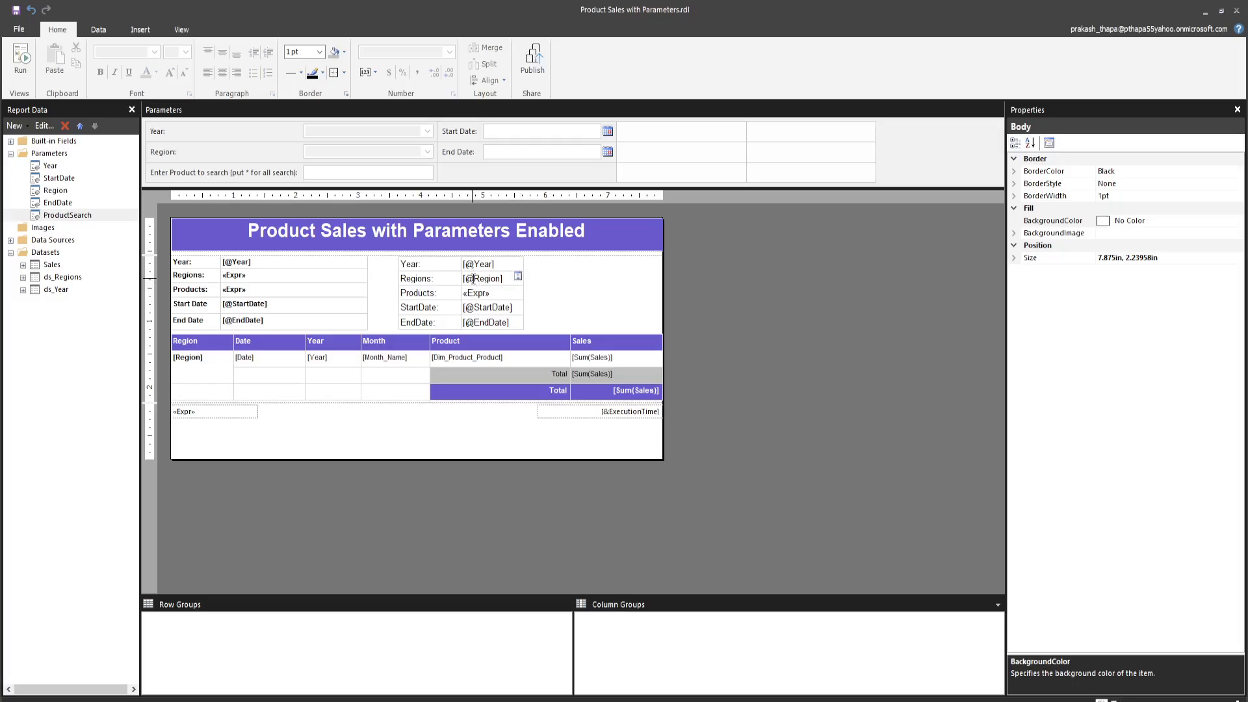
Step: Set the Regions value cell of the new table to the expression =Join(Parameters!Region.Value, ", ")
double_click(472, 279)
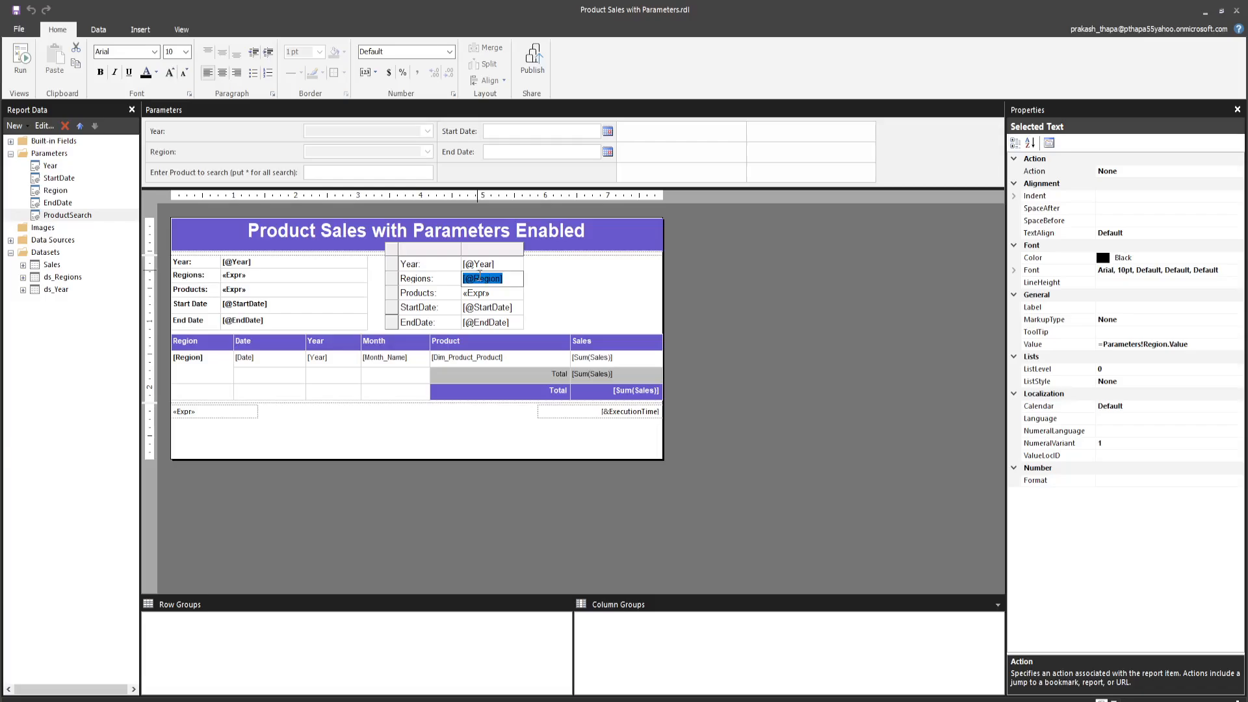
right_click(476, 277)
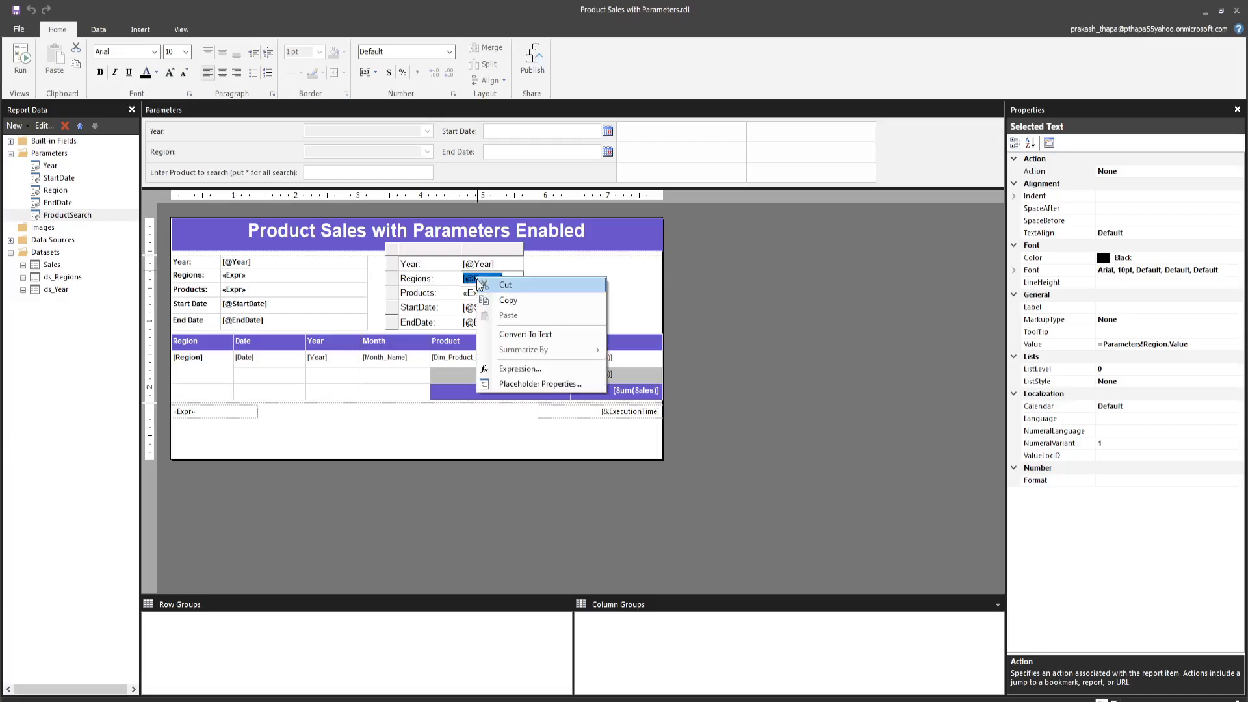
click(502, 369)
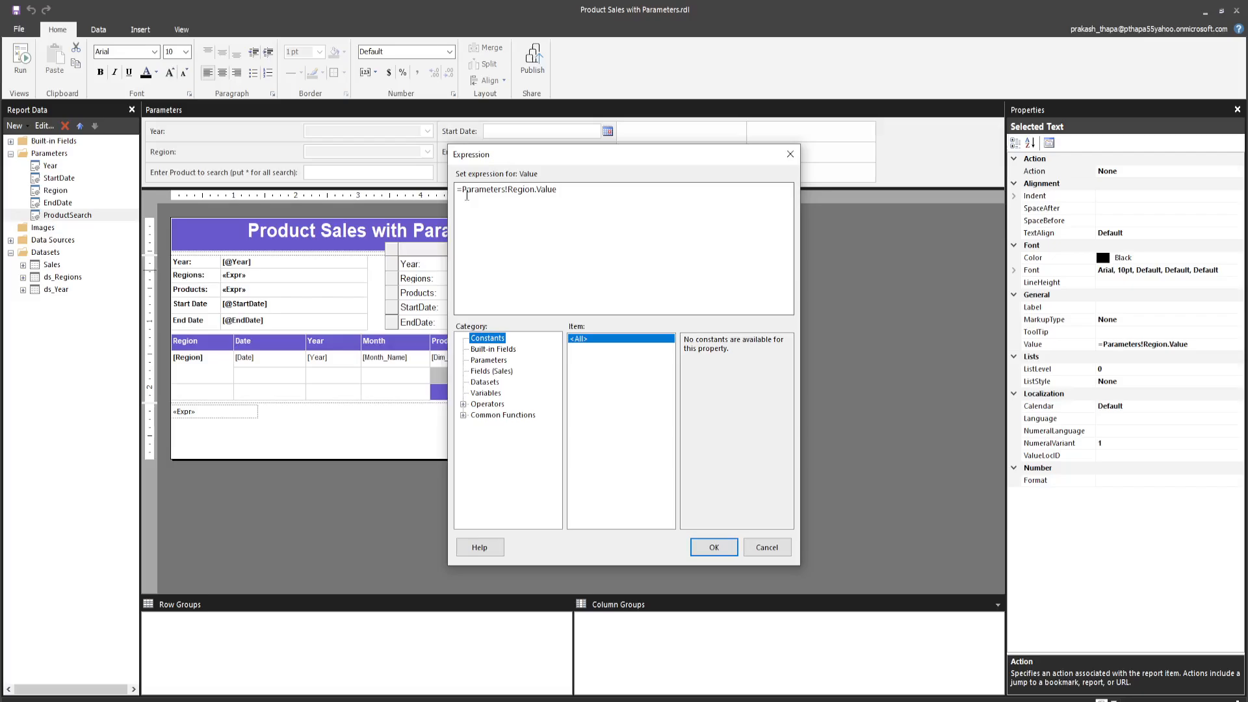
drag(499, 156, 515, 223)
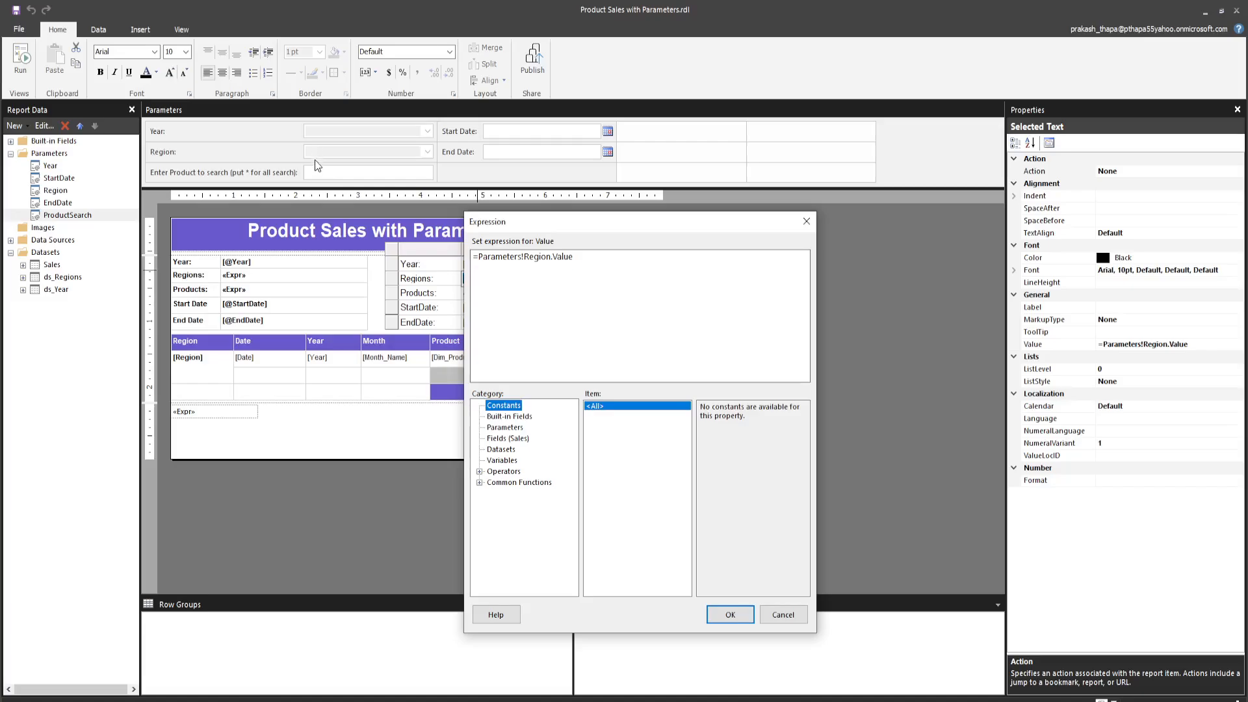
click(479, 258)
text(Join()
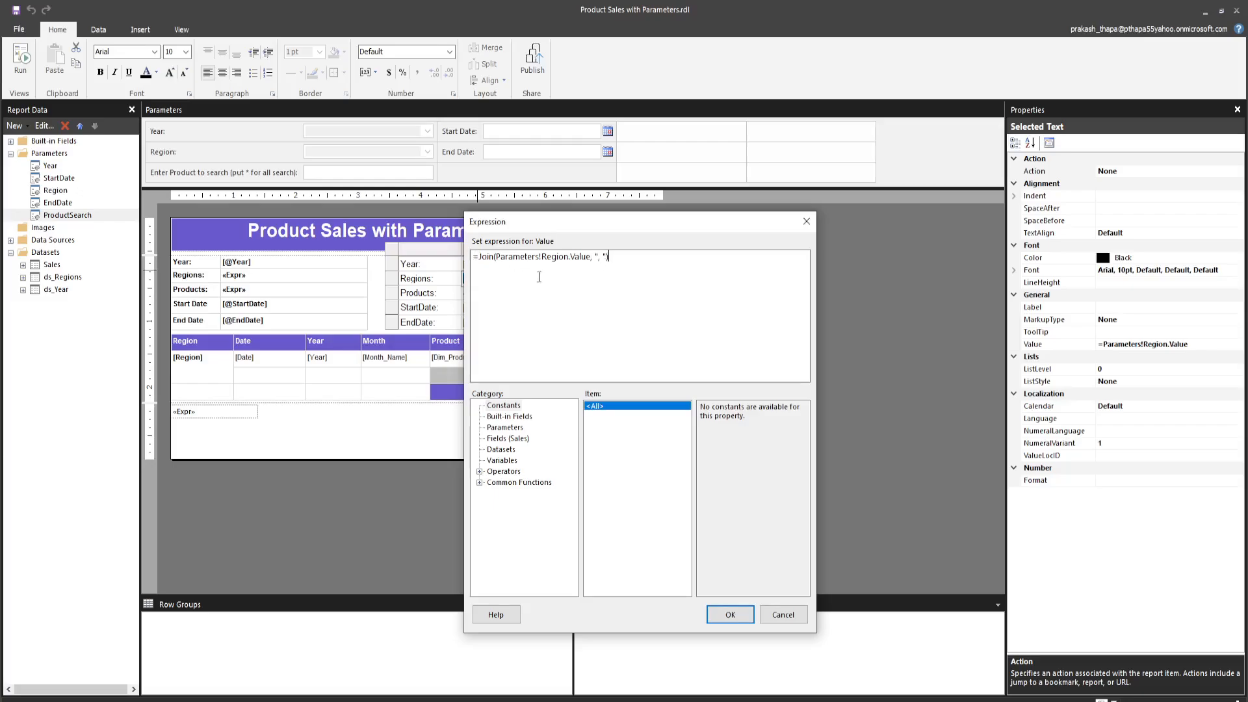
click(721, 615)
Step: Preview the report to test the joined Regions expression, and return to the design view
click(570, 303)
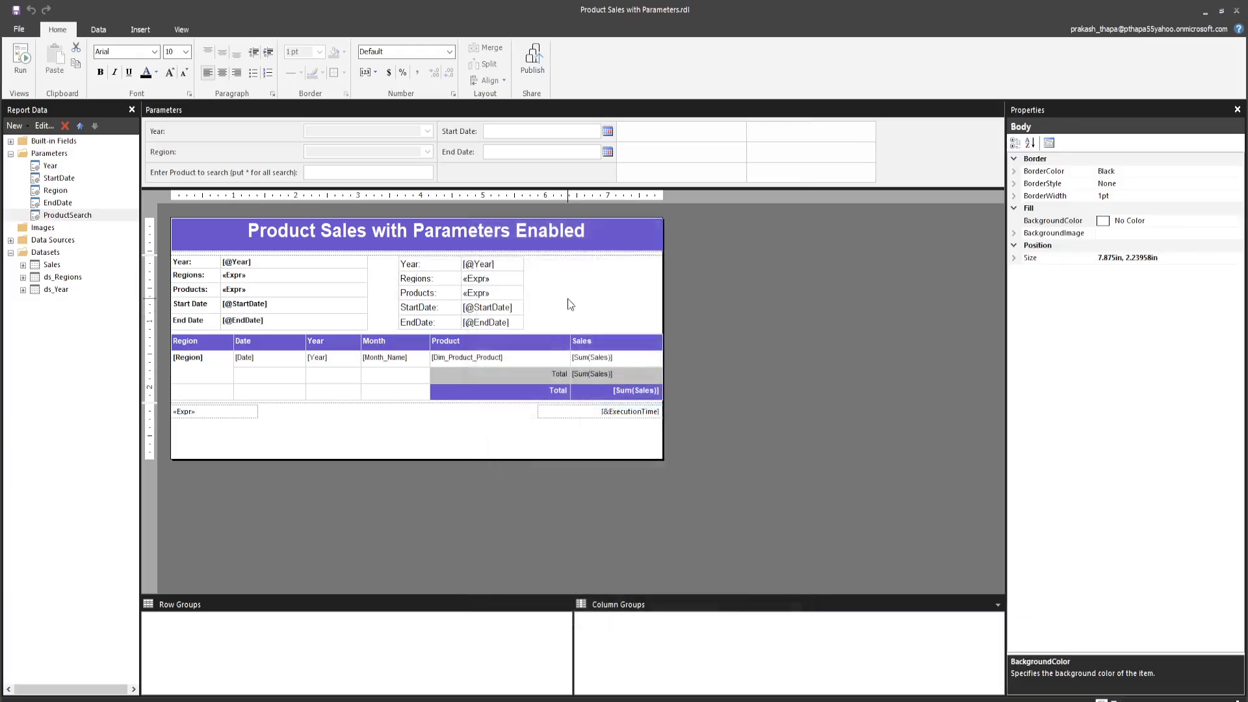
click(21, 65)
click(733, 364)
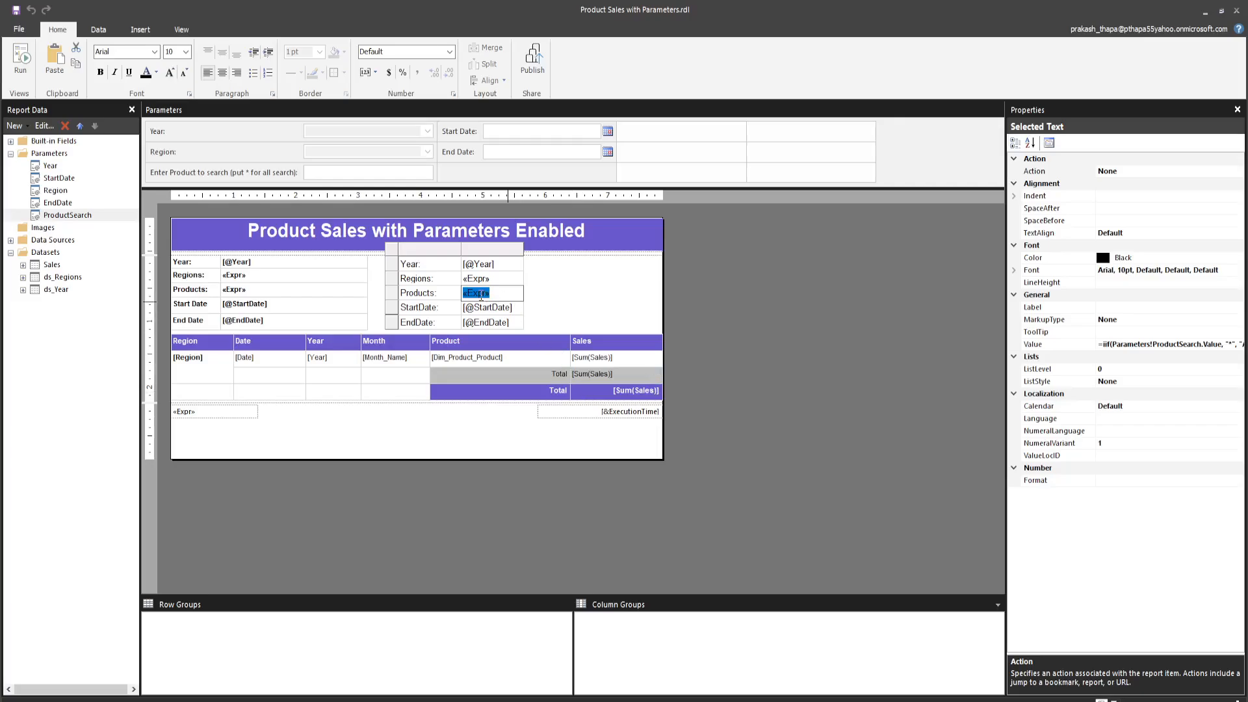
Step: Correct the new table's Products expression to =iif(Parameters!ProductSearch.Value = "*", "All", Parameters!ProductSearch.Value)
right_click(475, 293)
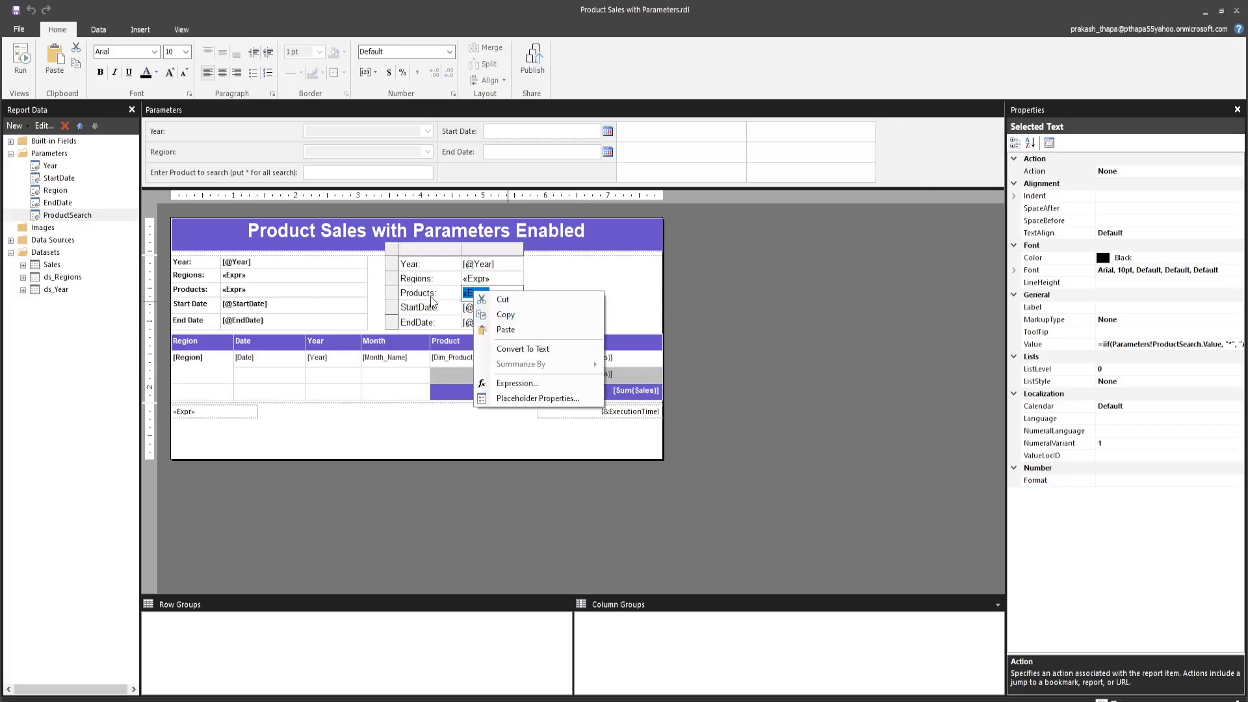
click(514, 383)
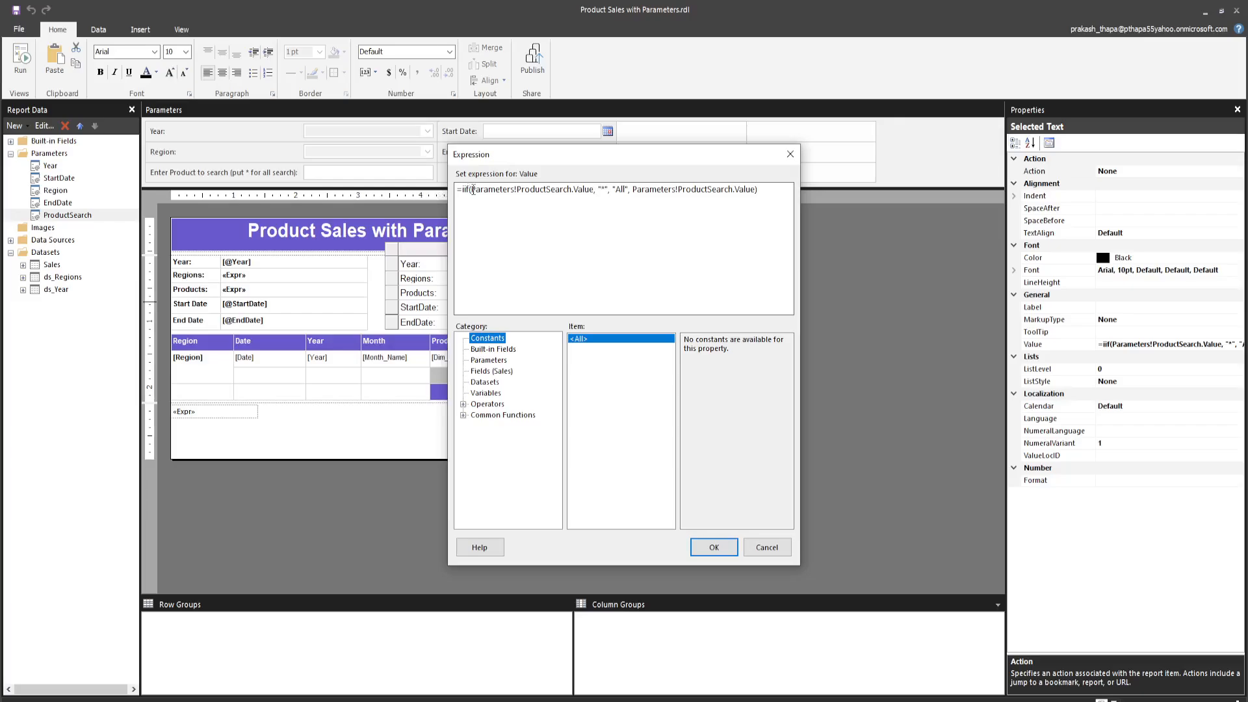
drag(471, 189, 594, 193)
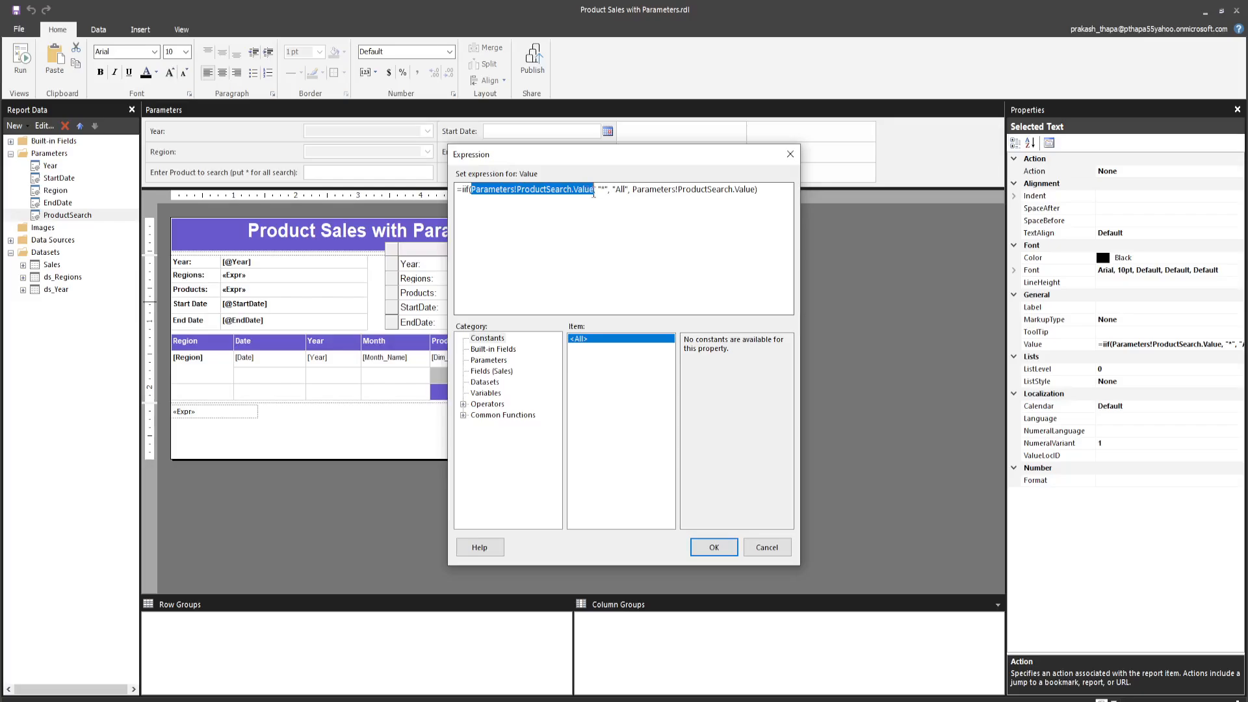
click(599, 202)
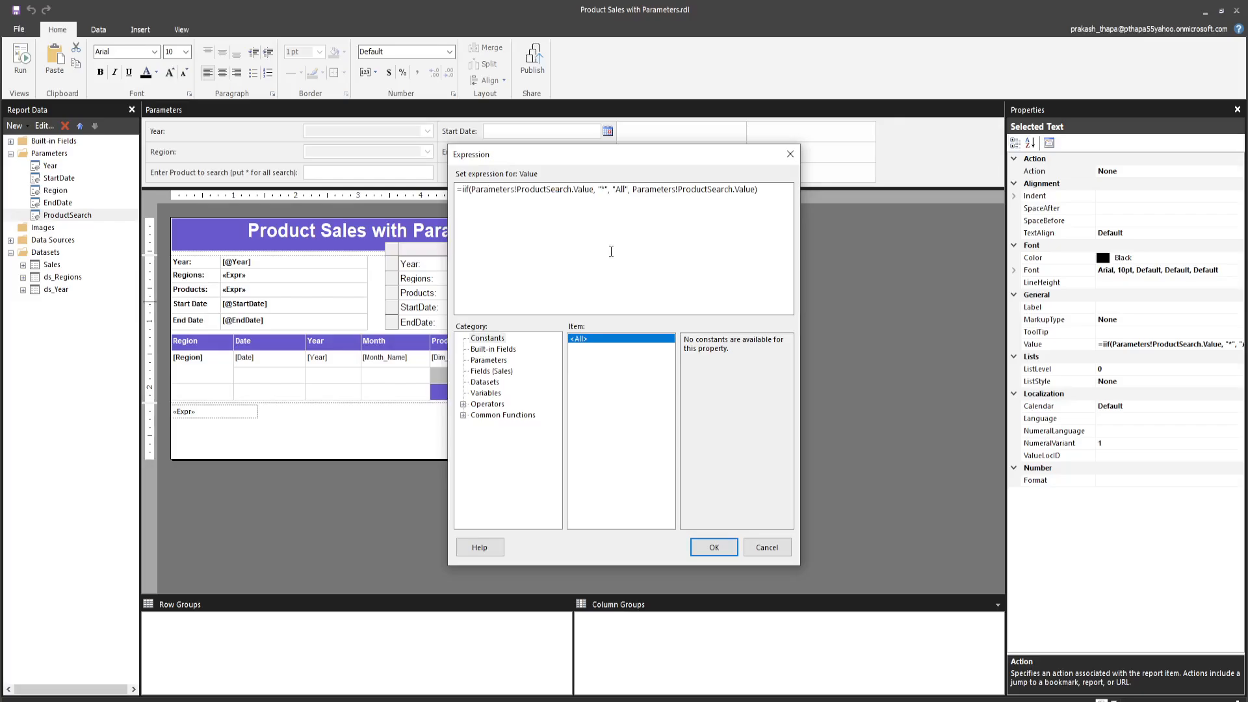
key(Delete)
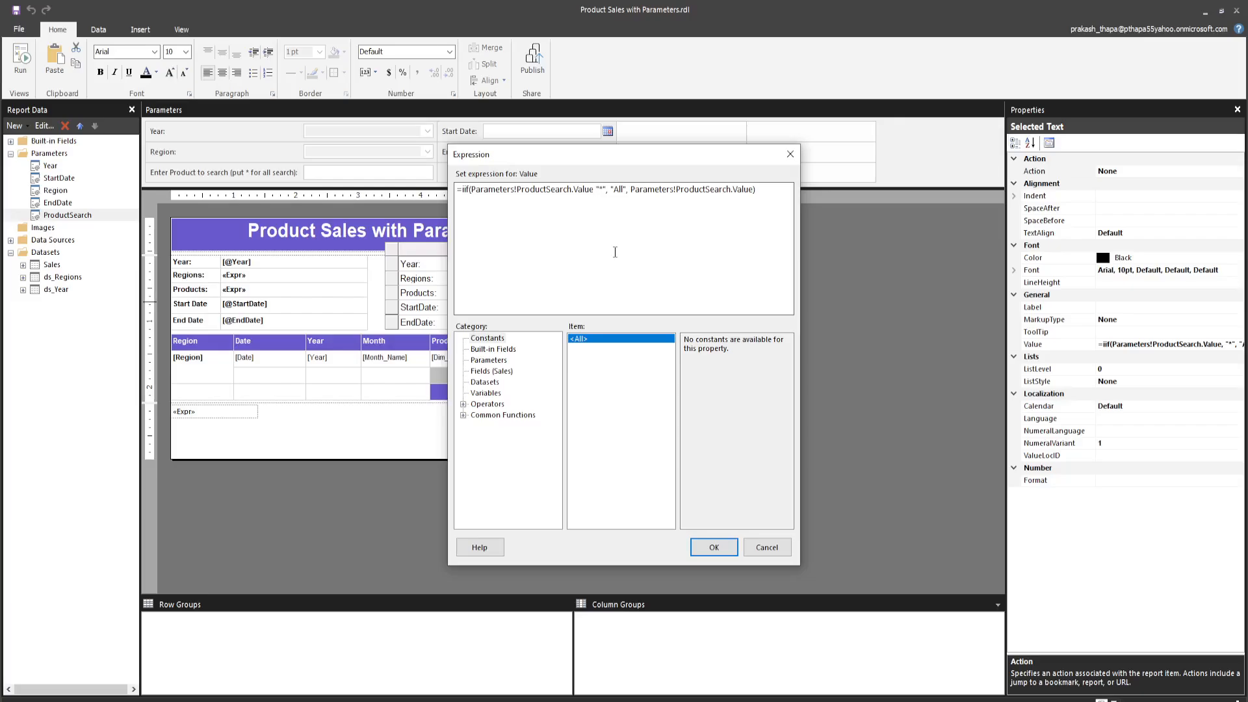
text(=)
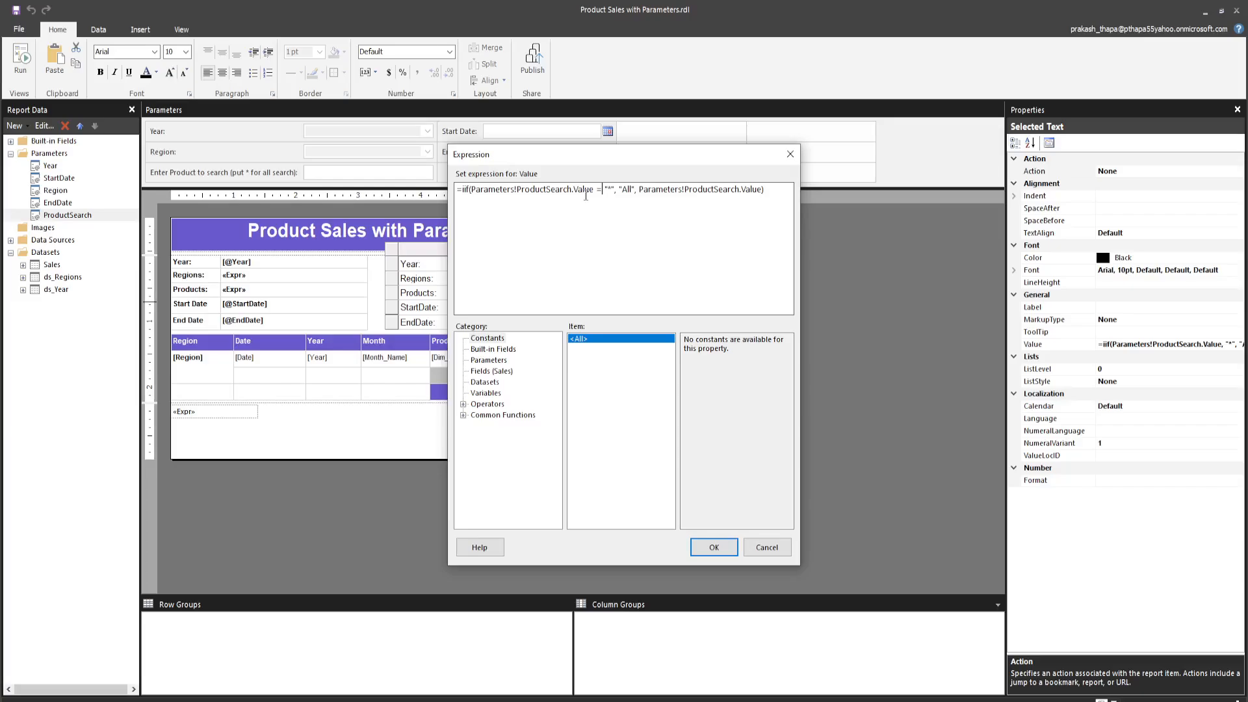
drag(616, 190, 624, 189)
click(742, 194)
click(713, 548)
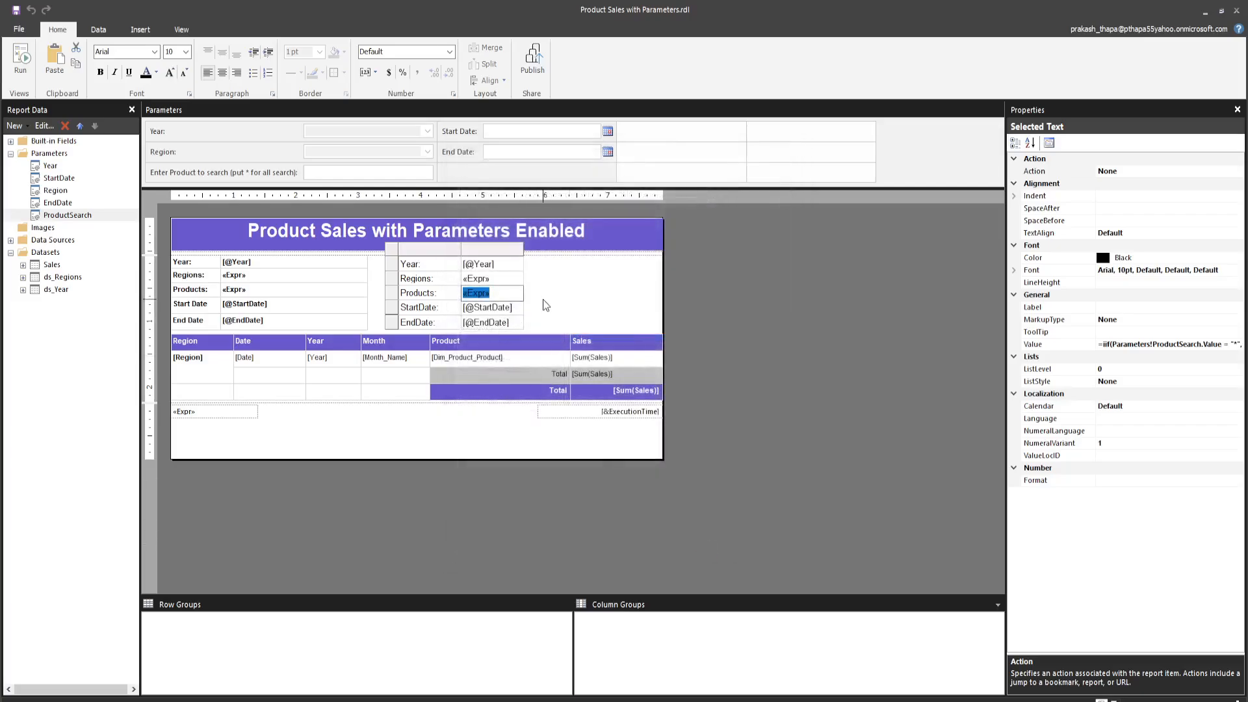
Step: Preview the report with the end date 1/1/2026 to check the new parameter table, and return to the design view
click(325, 250)
click(20, 58)
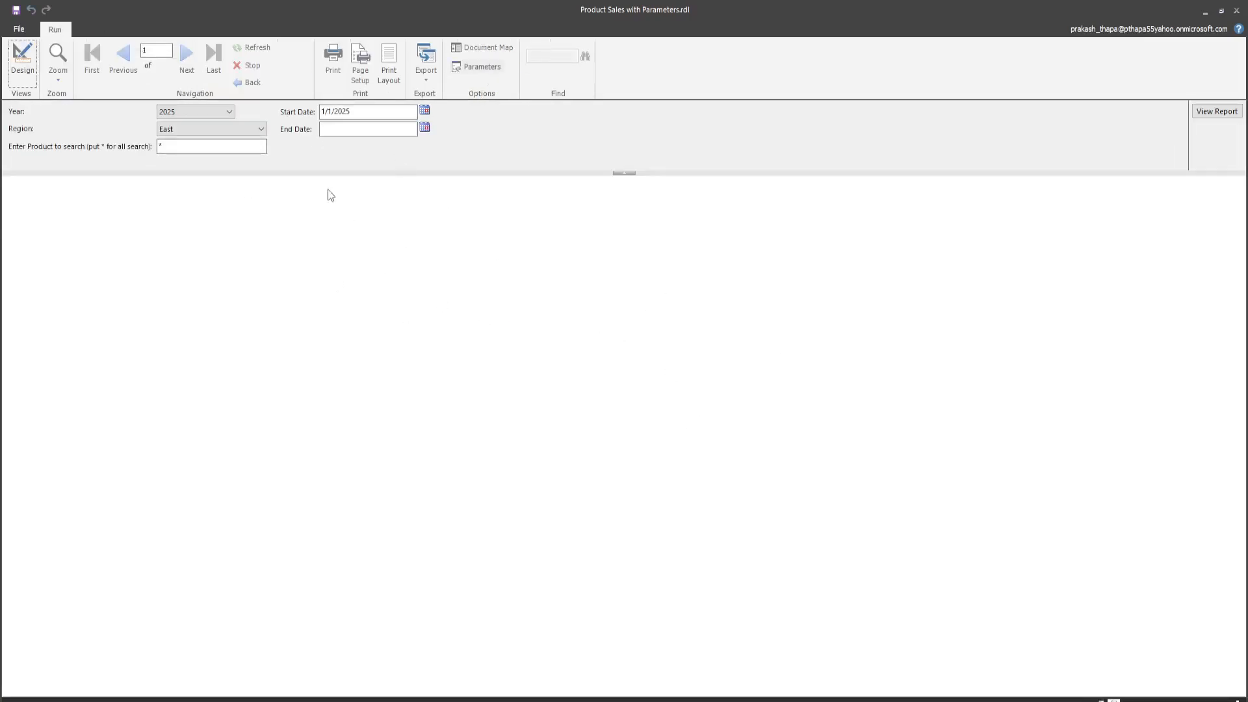
click(349, 128)
click(1216, 111)
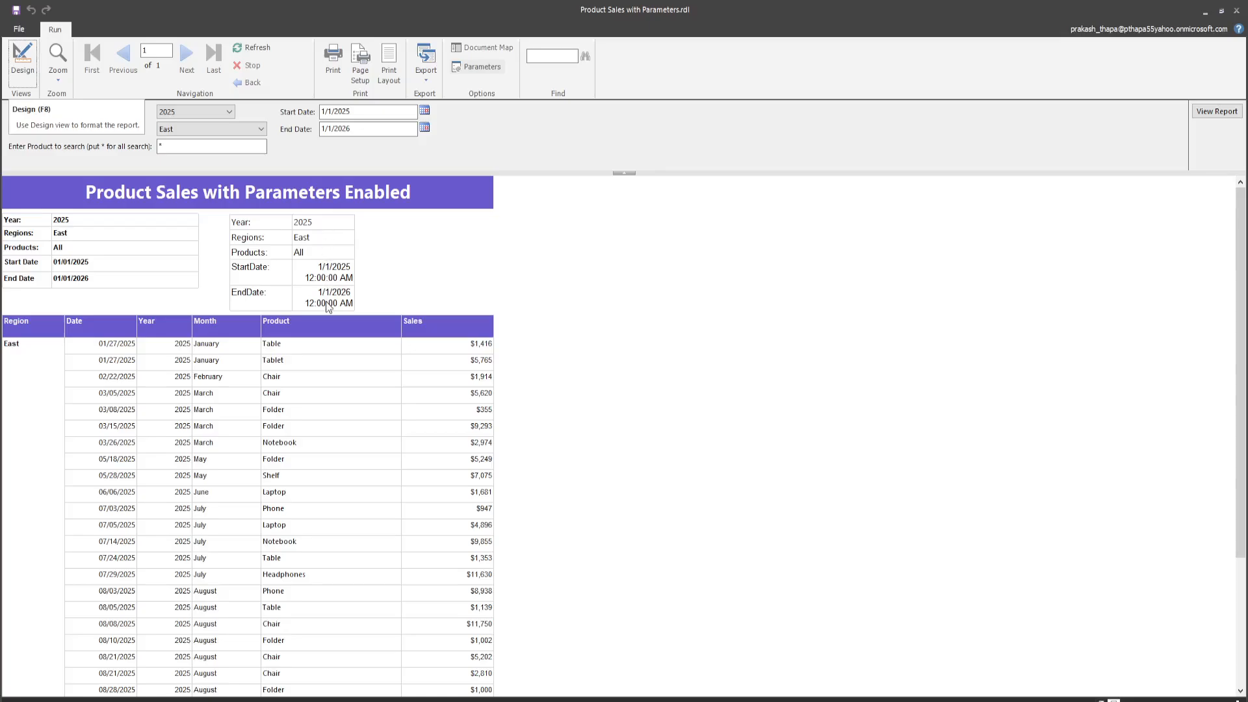
key(F8)
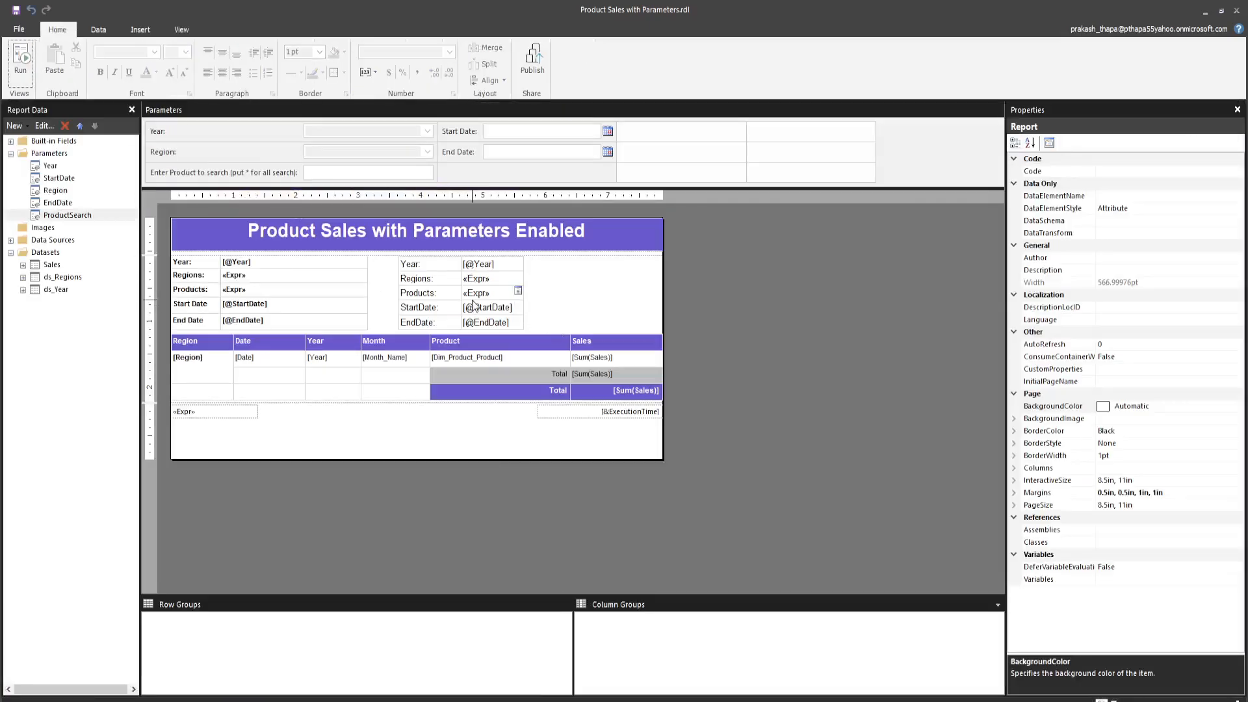
Step: Set the font size of the new parameter table's value column to 8
click(474, 304)
click(484, 250)
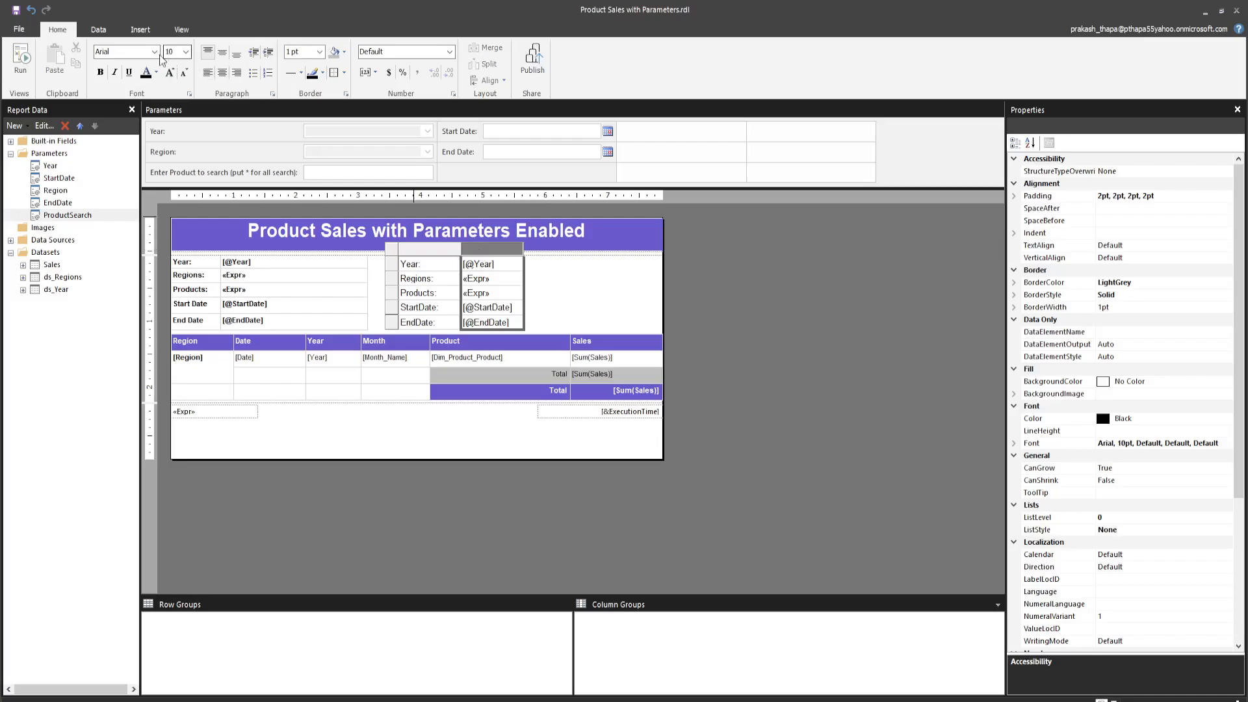
click(186, 52)
click(173, 68)
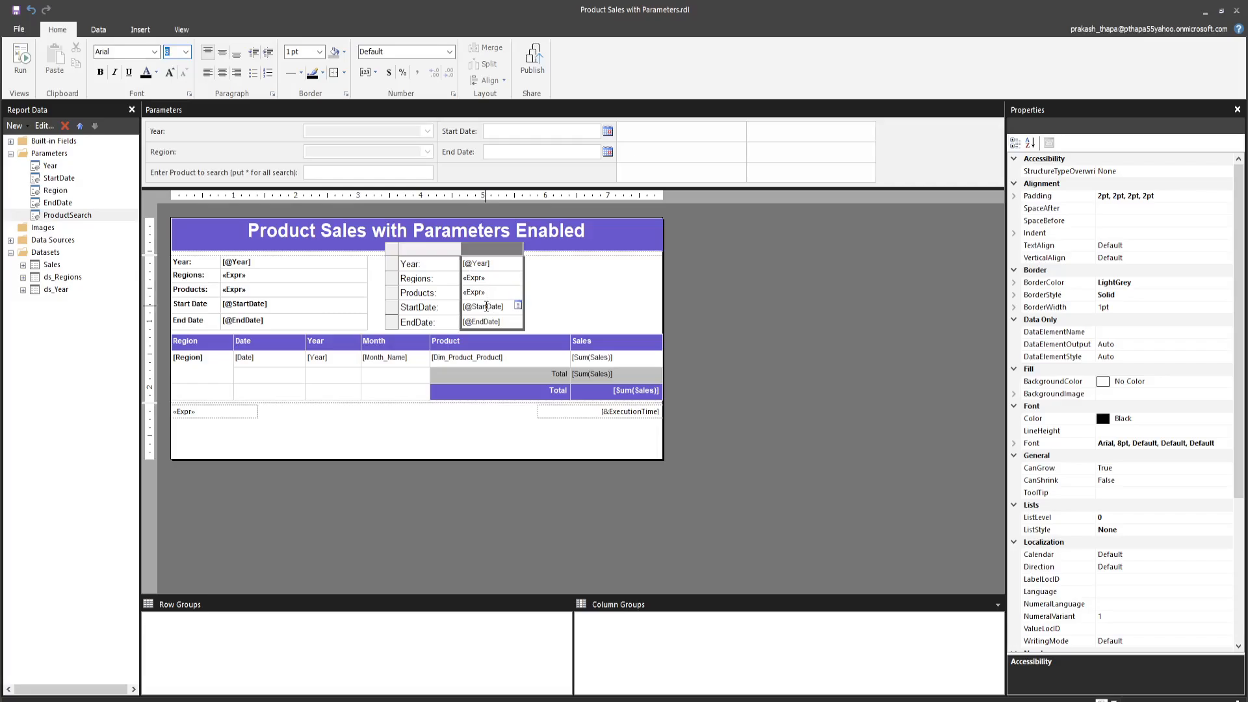
Step: Format the StartDate value placeholder in the new table as a Date of type 01/31/2000
double_click(486, 306)
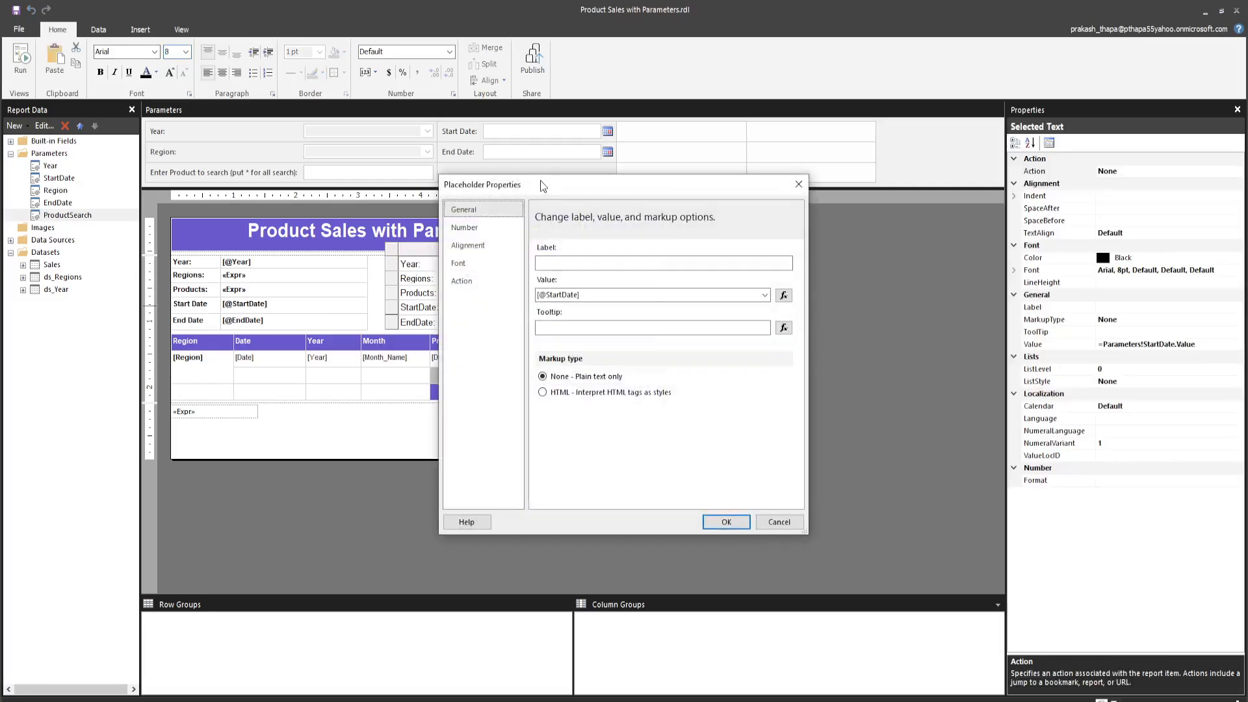
drag(543, 187, 636, 190)
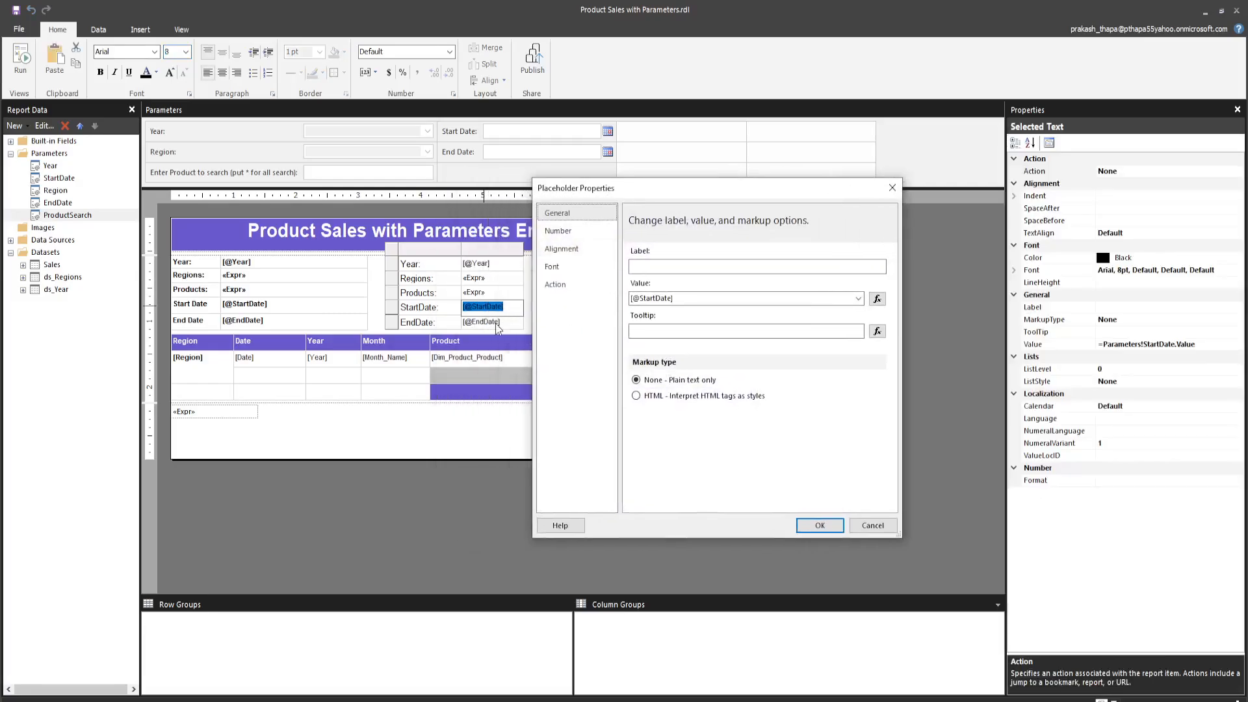
click(558, 232)
click(655, 288)
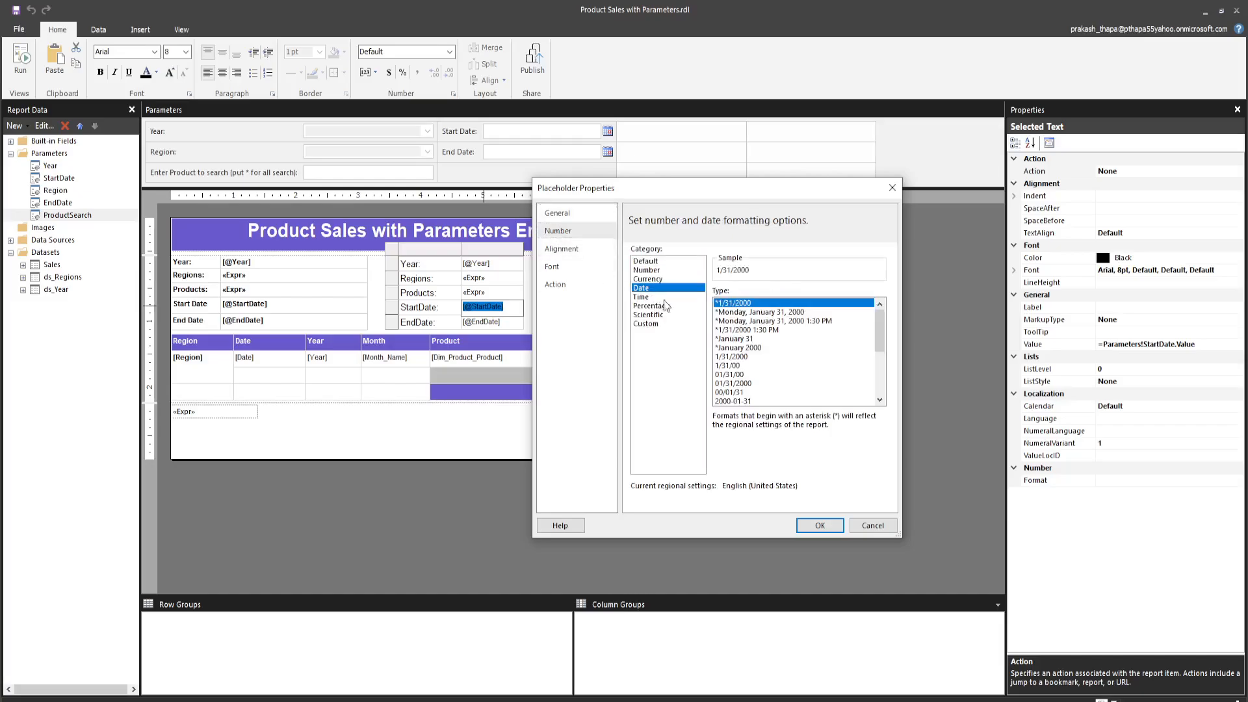
click(756, 382)
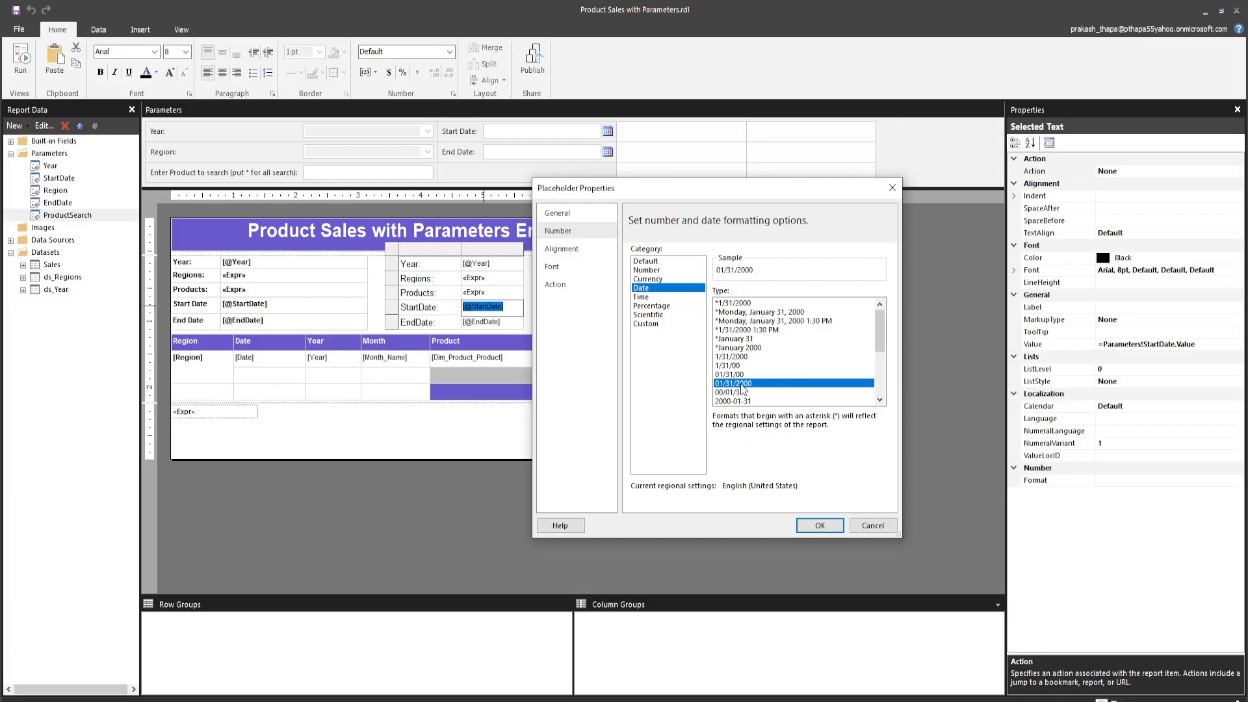
click(818, 525)
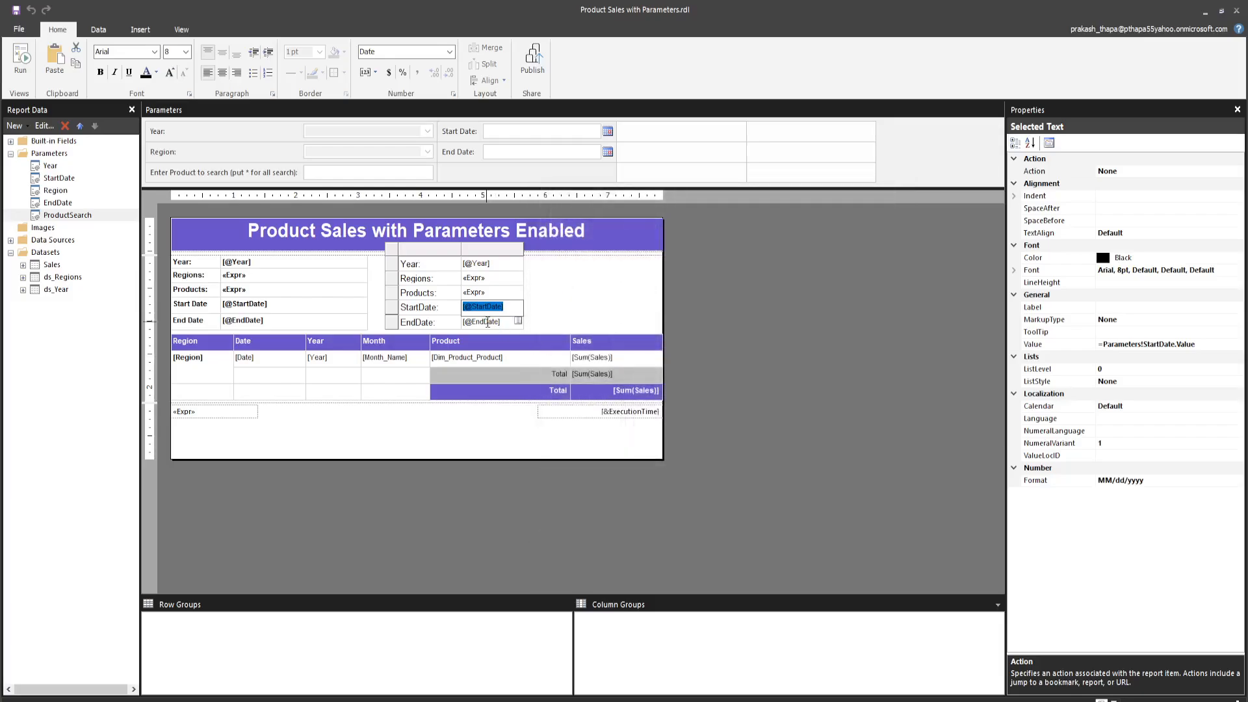
Step: Format the EndDate value placeholder in the new table as a Date of type 01/31/2000
double_click(487, 323)
click(465, 226)
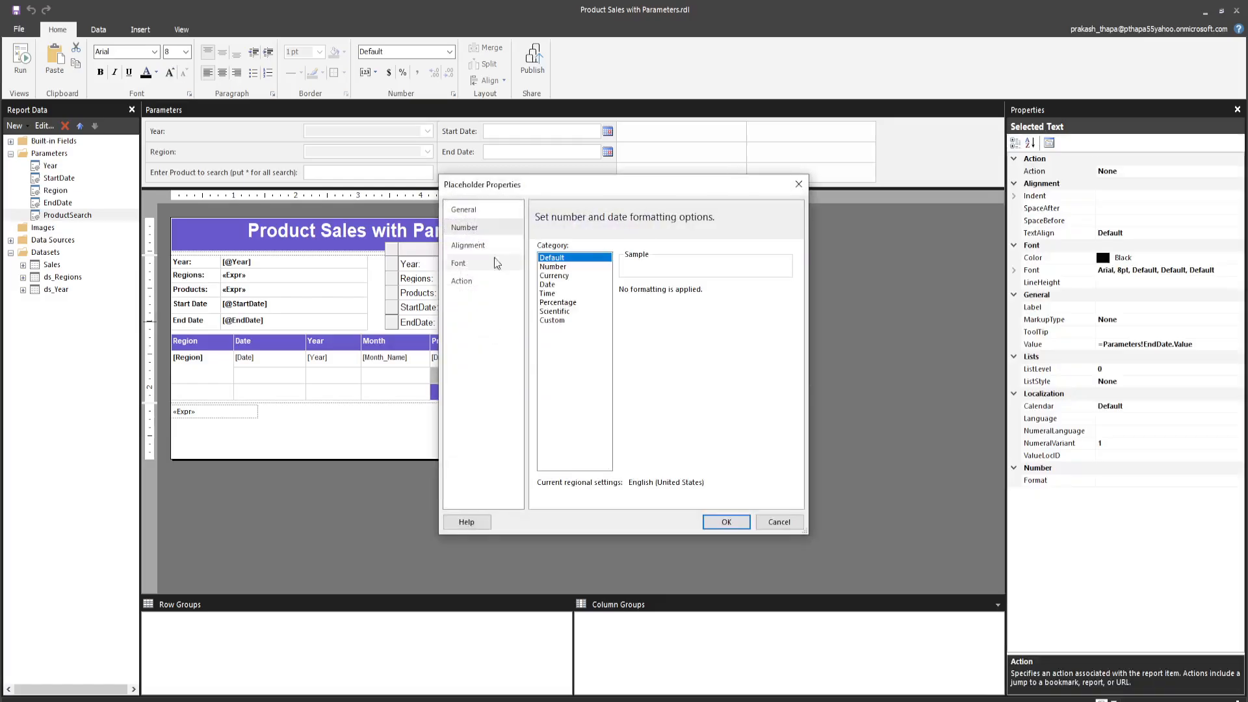
click(547, 286)
click(653, 354)
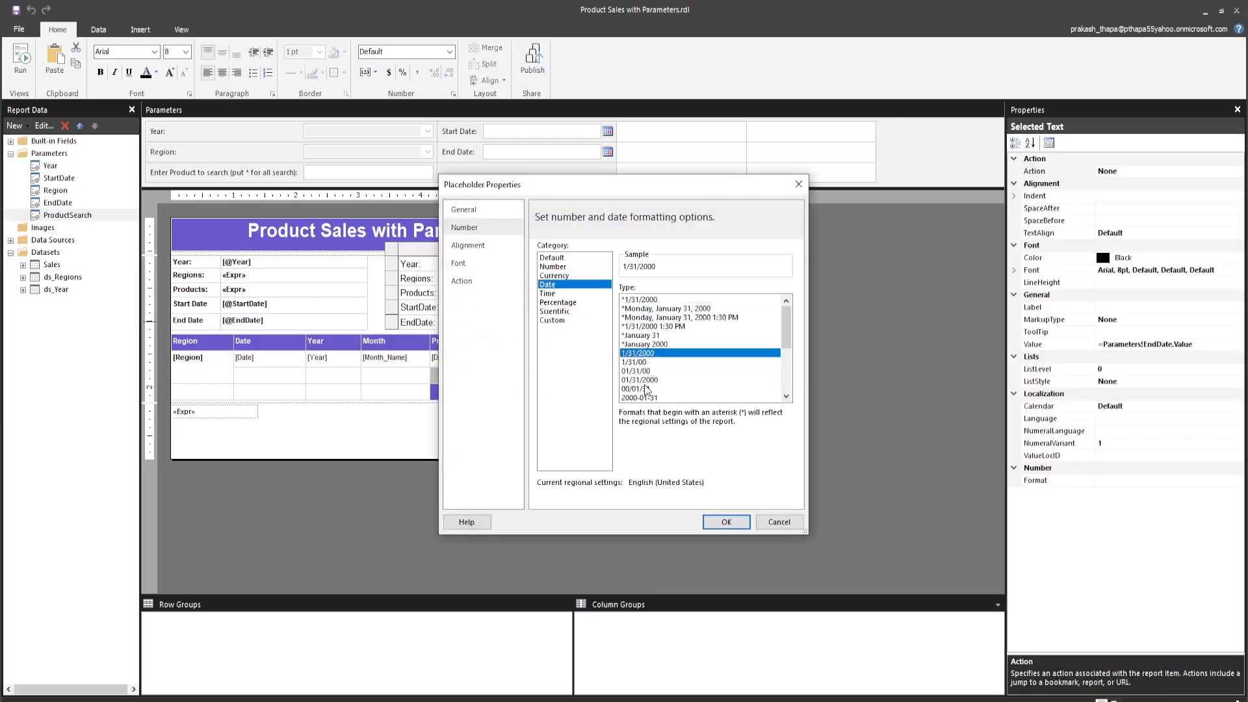
click(644, 380)
click(723, 522)
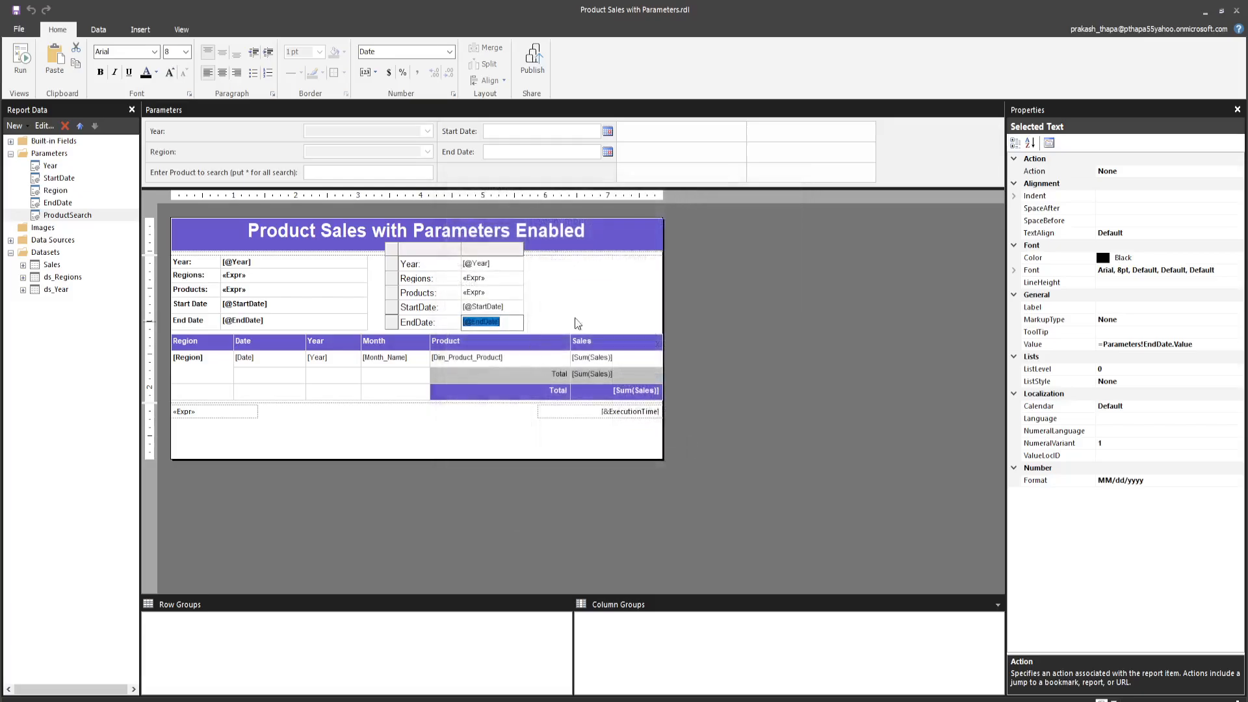
Step: Preview the report with end date 1/1/26 and the regions East, North and South to check the formatted parameter table
click(601, 298)
click(21, 58)
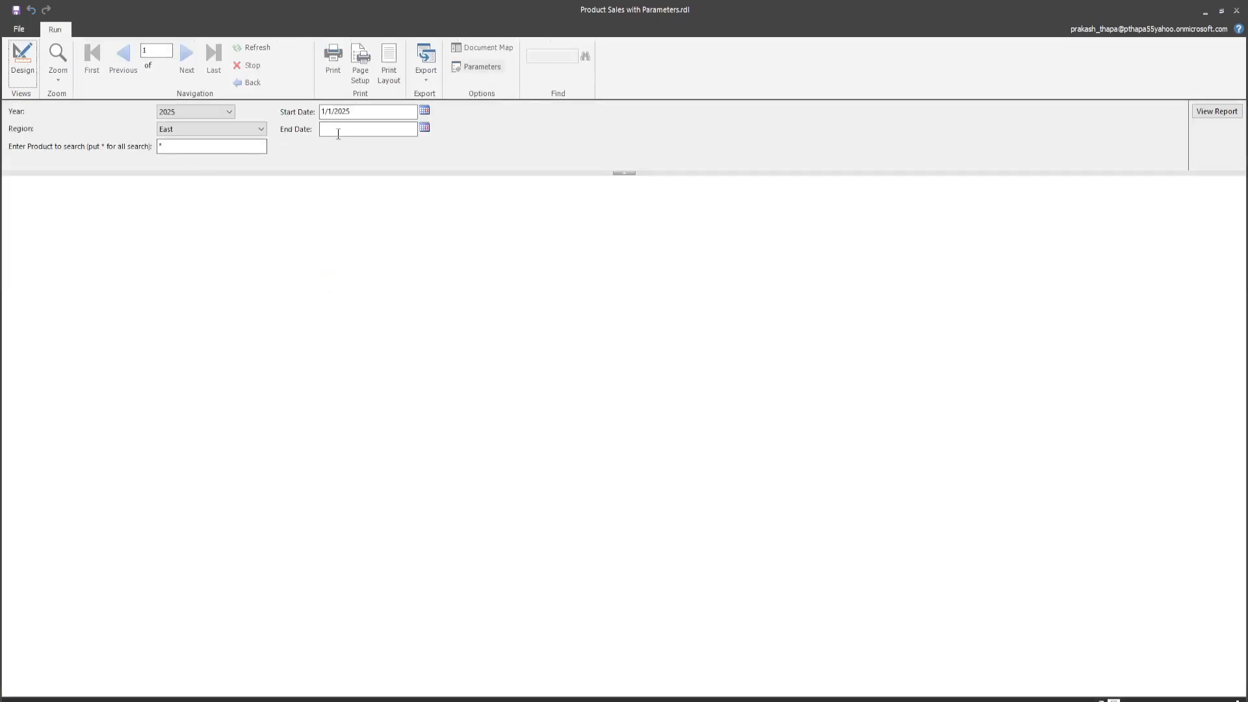
click(338, 133)
text(1/1/26)
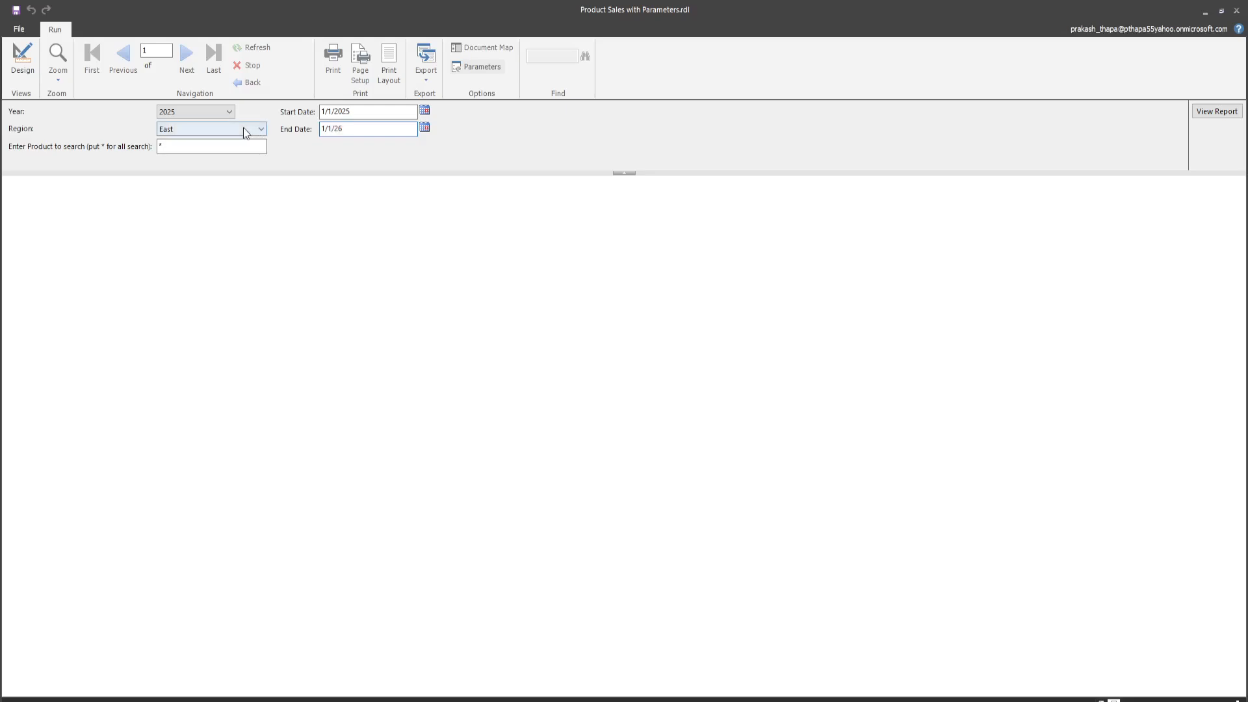
click(245, 128)
click(163, 168)
click(162, 180)
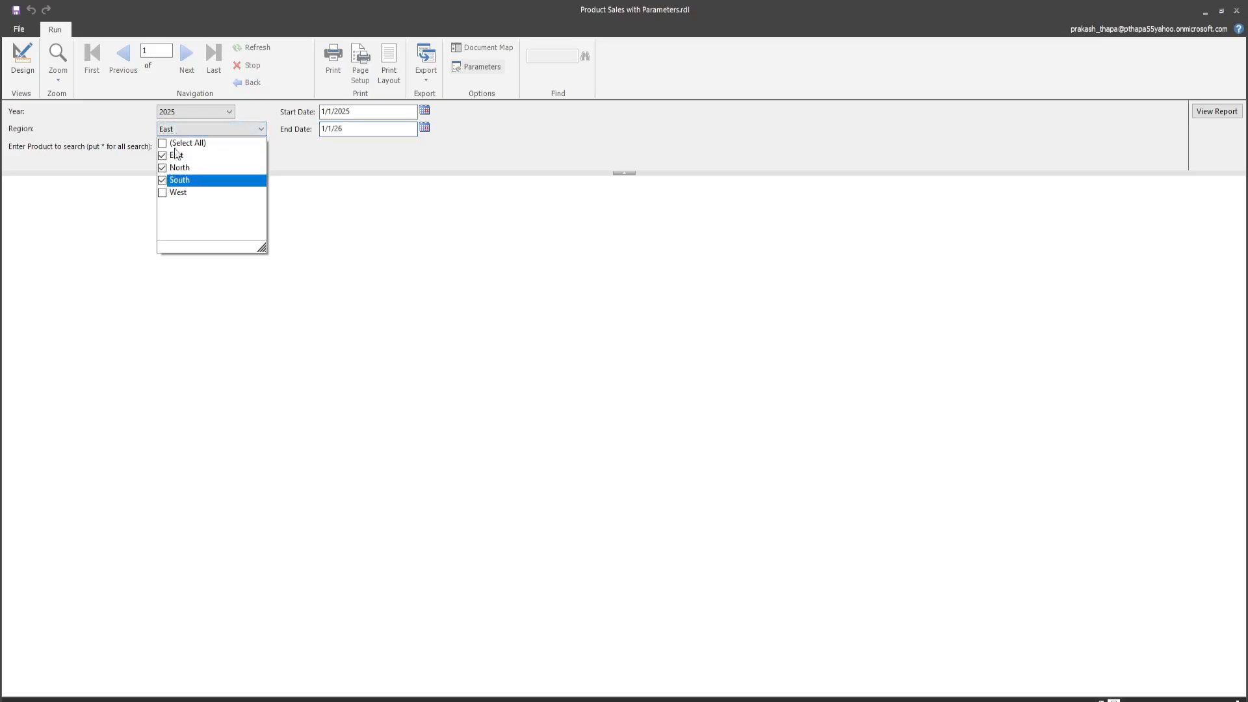
click(267, 165)
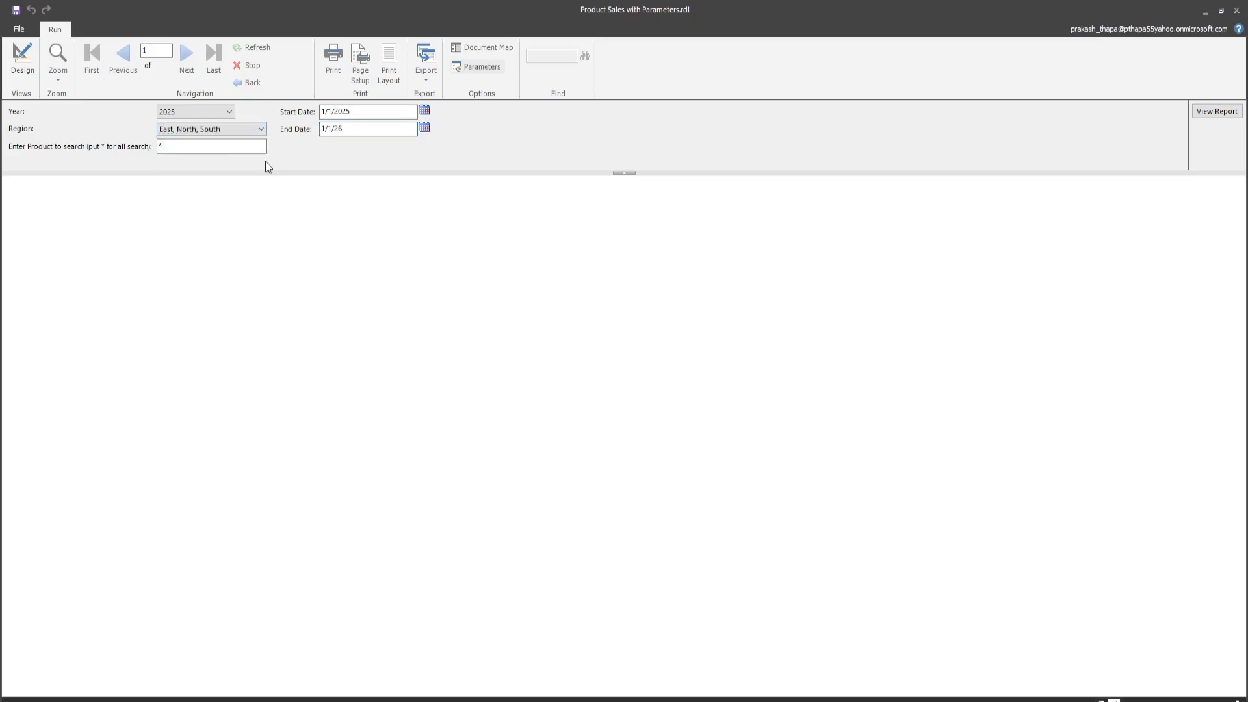
click(1198, 114)
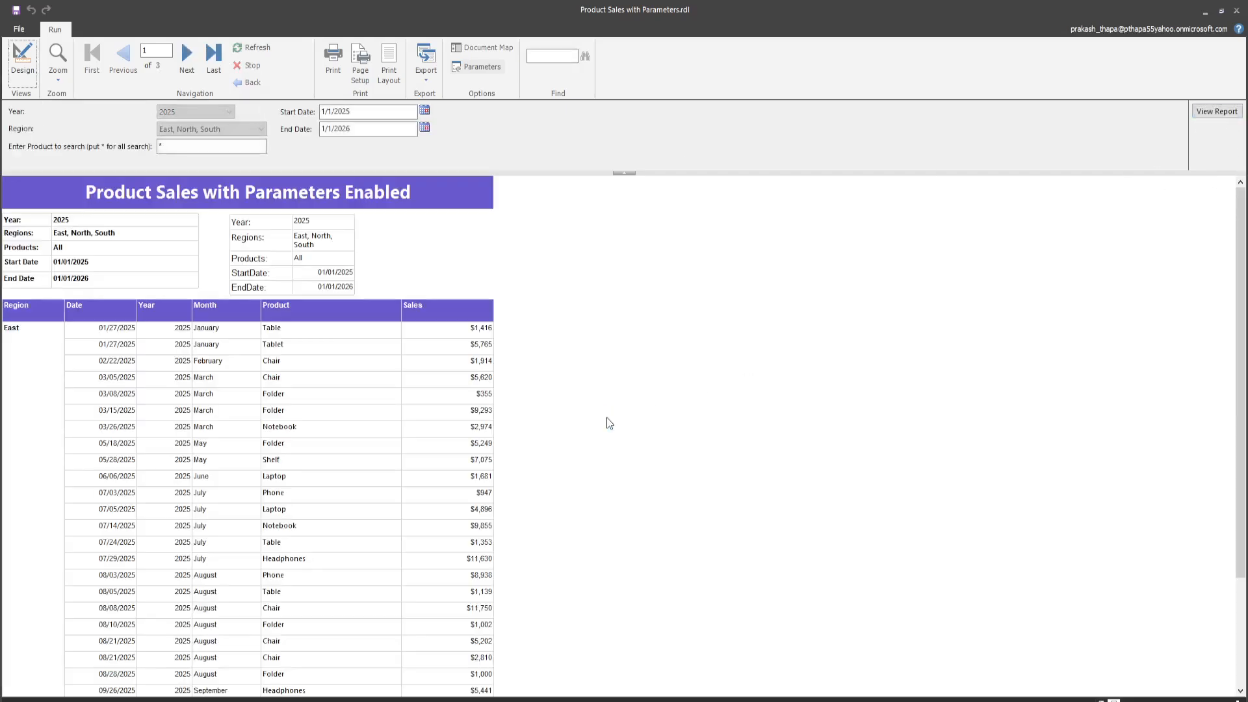